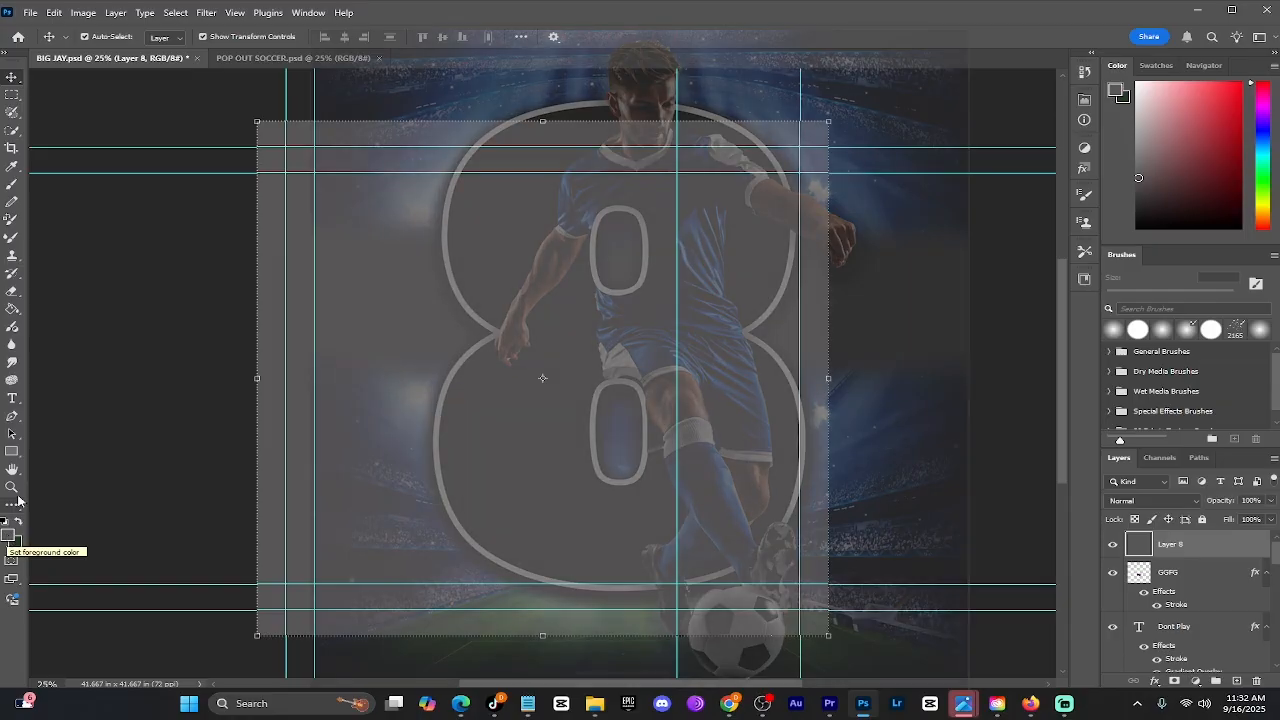
Type the number "8" on the canvas as a new text layer and commit it
{"action": "left_click", "coordinate": [12, 399]}
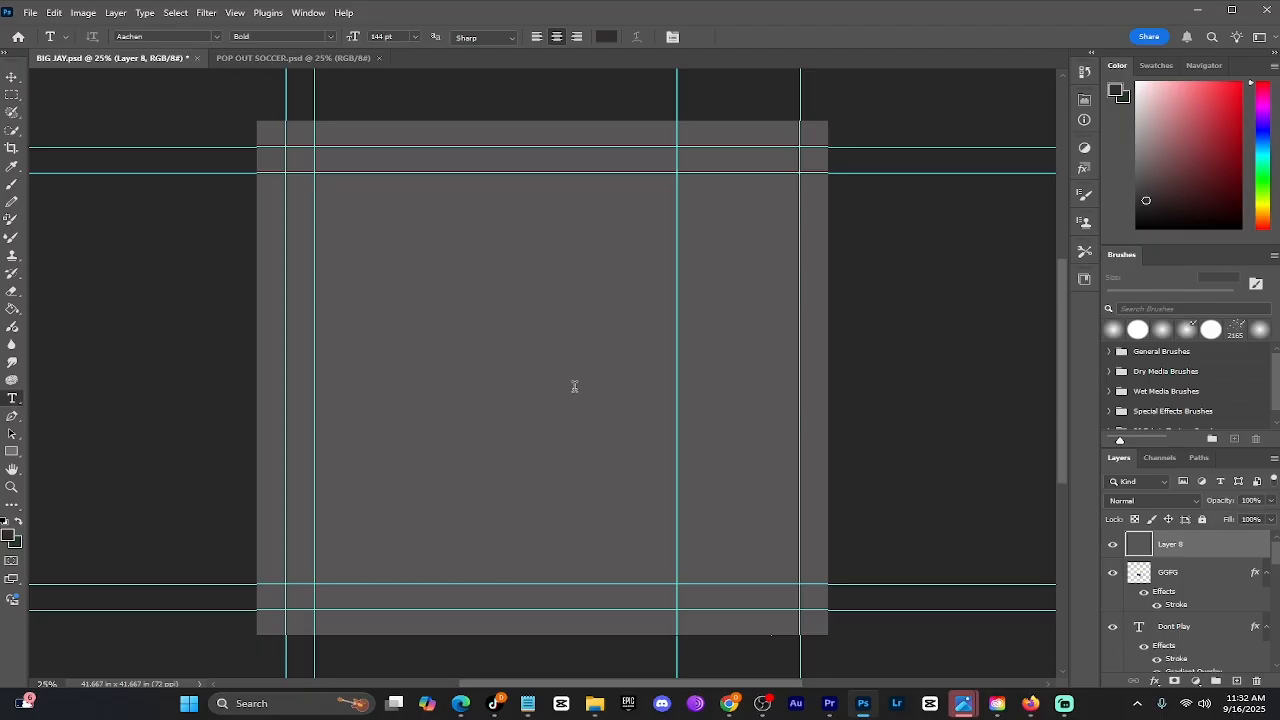
{"action": "left_click", "coordinate": [518, 358]}
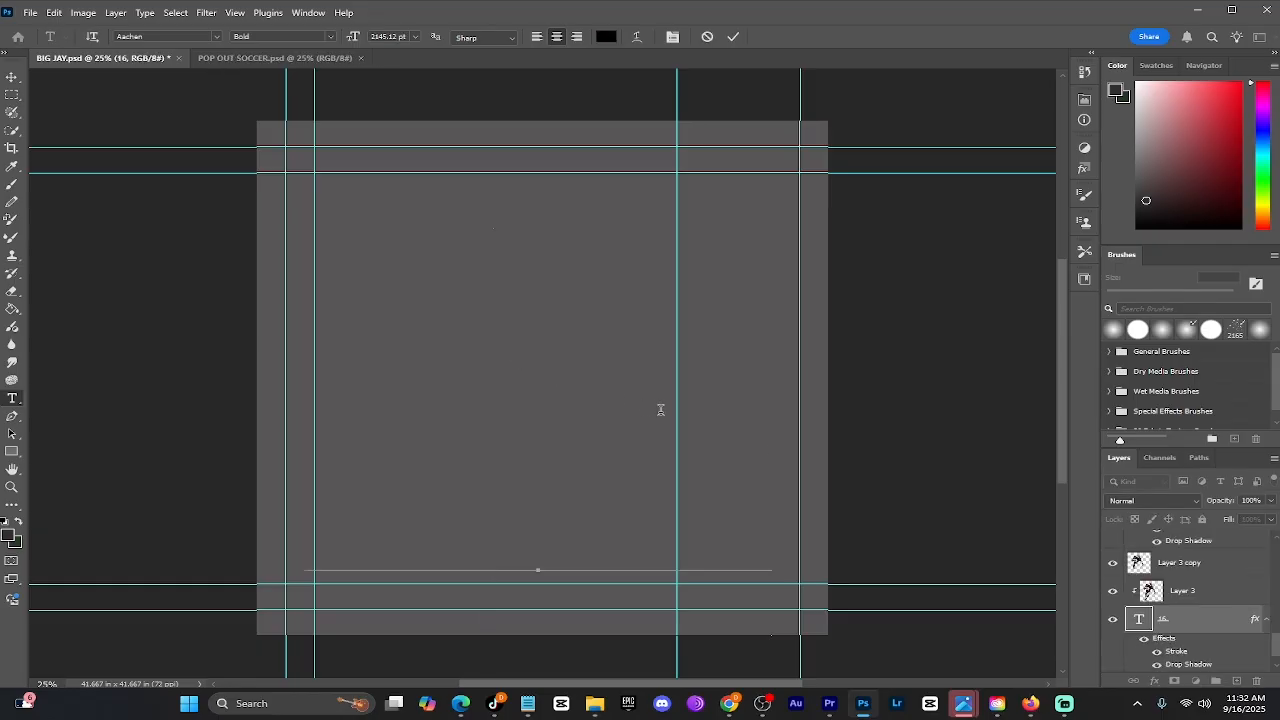
{"action": "type", "text": "8"}
{"action": "key", "text": "ctrl+Return"}
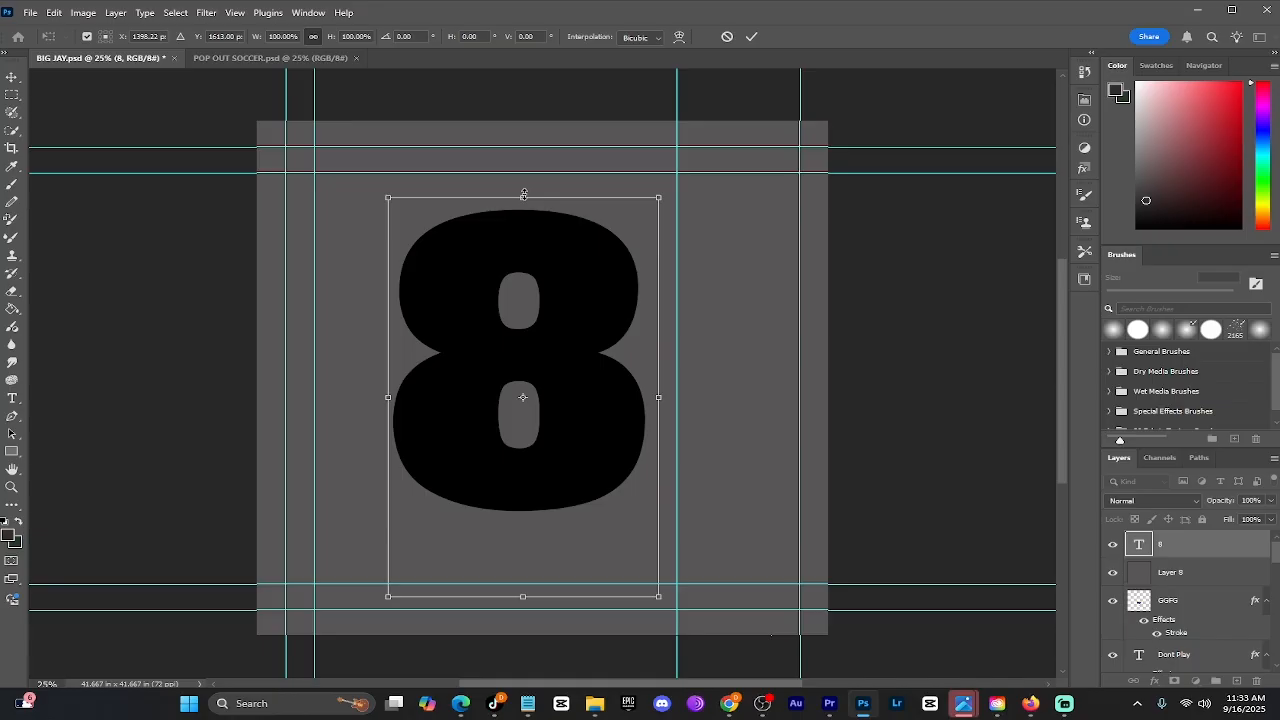
Enlarge the 8 with a transform so it fills most of the frame
{"action": "left_click_drag", "start_coordinate": [524, 194], "coordinate": [524, 139]}
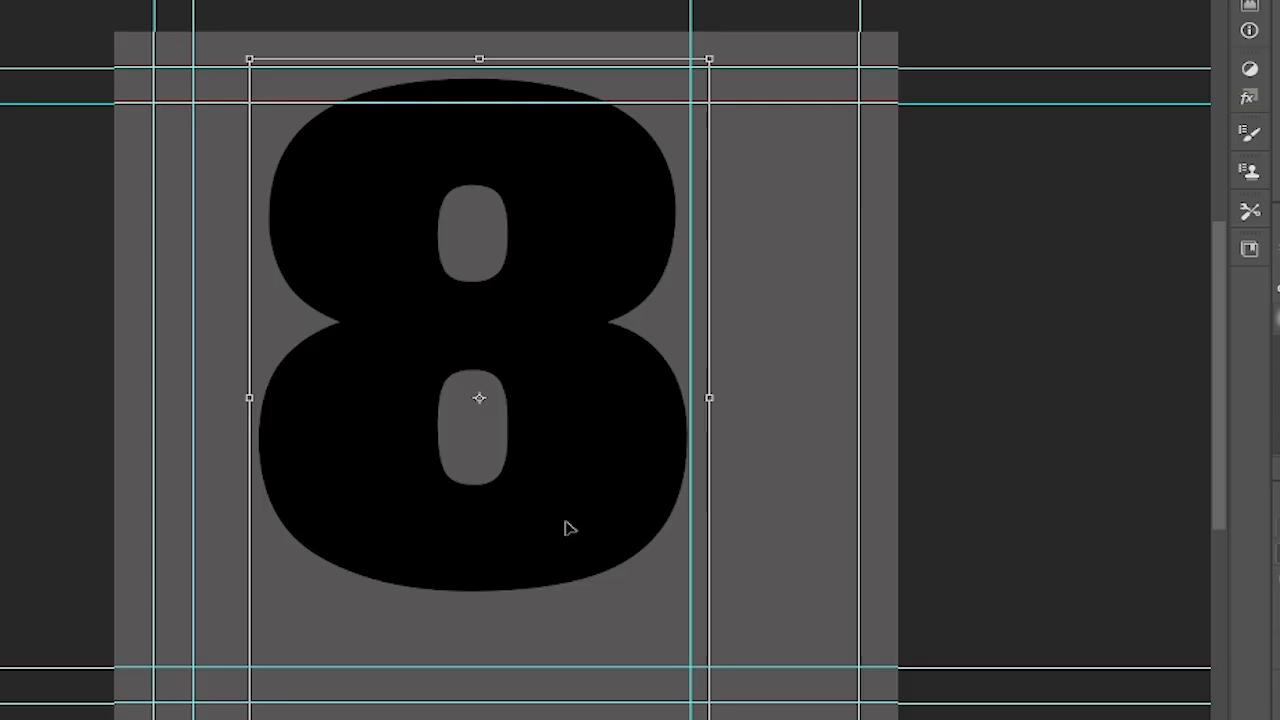
{"action": "left_click_drag", "start_coordinate": [580, 481], "coordinate": [599, 508]}
{"action": "left_click_drag", "start_coordinate": [577, 556], "coordinate": [581, 549]}
{"action": "left_click", "coordinate": [12, 78]}
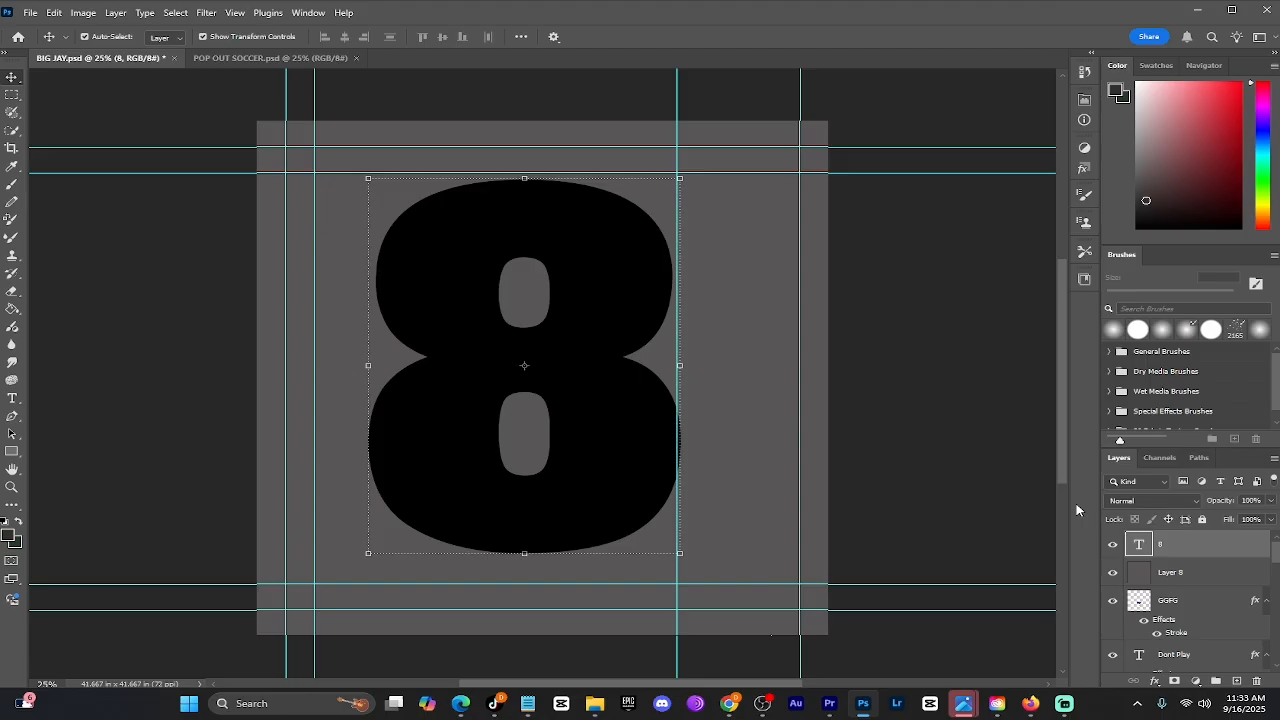
Add a 26 px outside white stroke to the 8 layer in its layer style
{"action": "right_click", "coordinate": [1183, 546]}
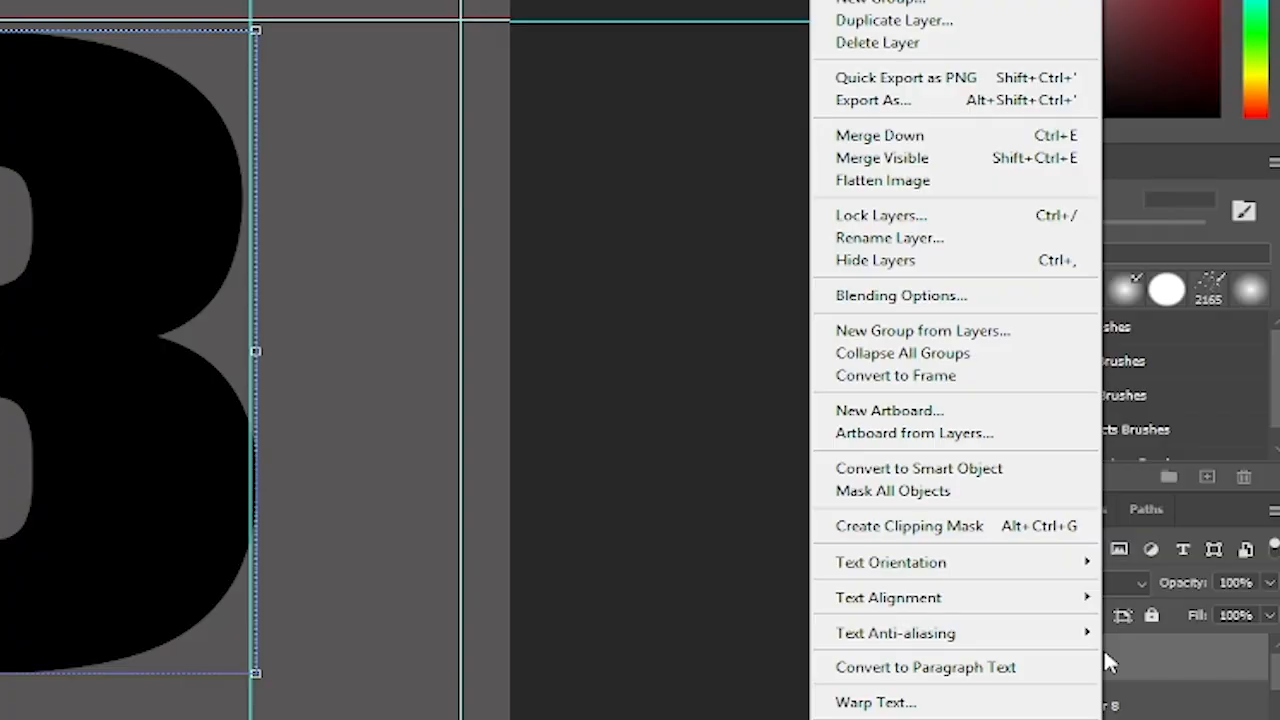
{"action": "left_click", "coordinate": [896, 297]}
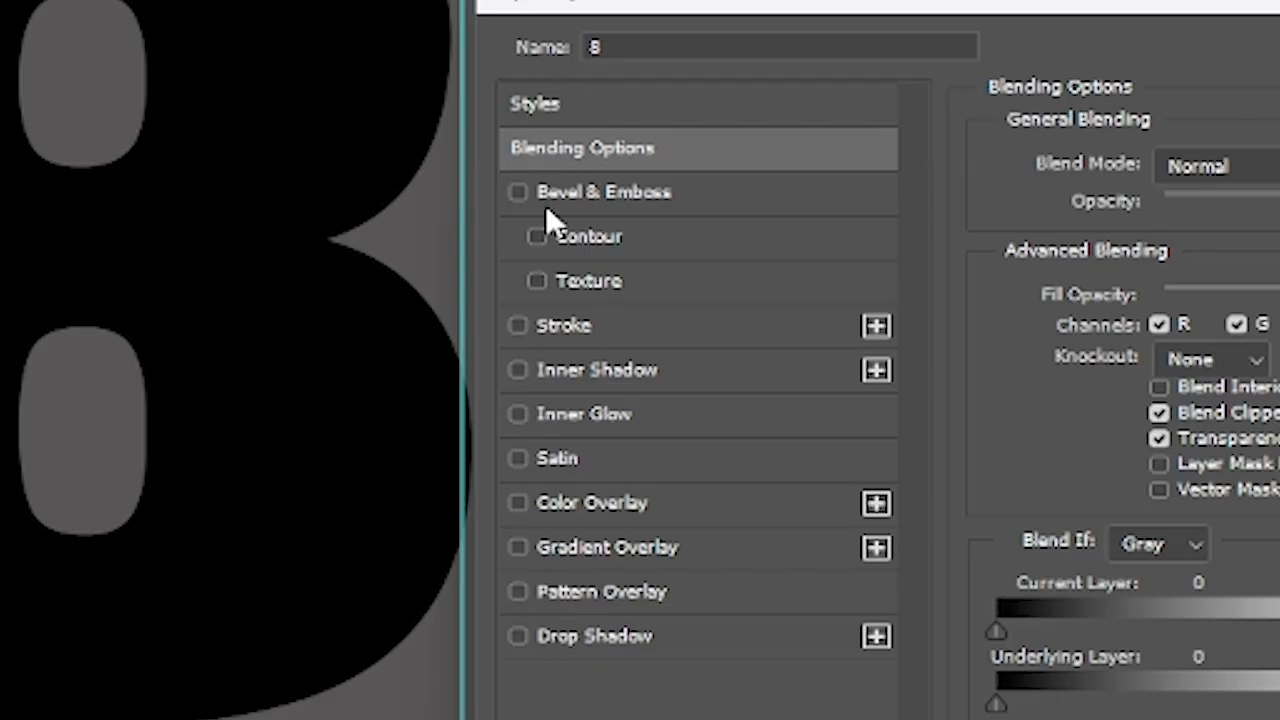
{"action": "left_click", "coordinate": [525, 326]}
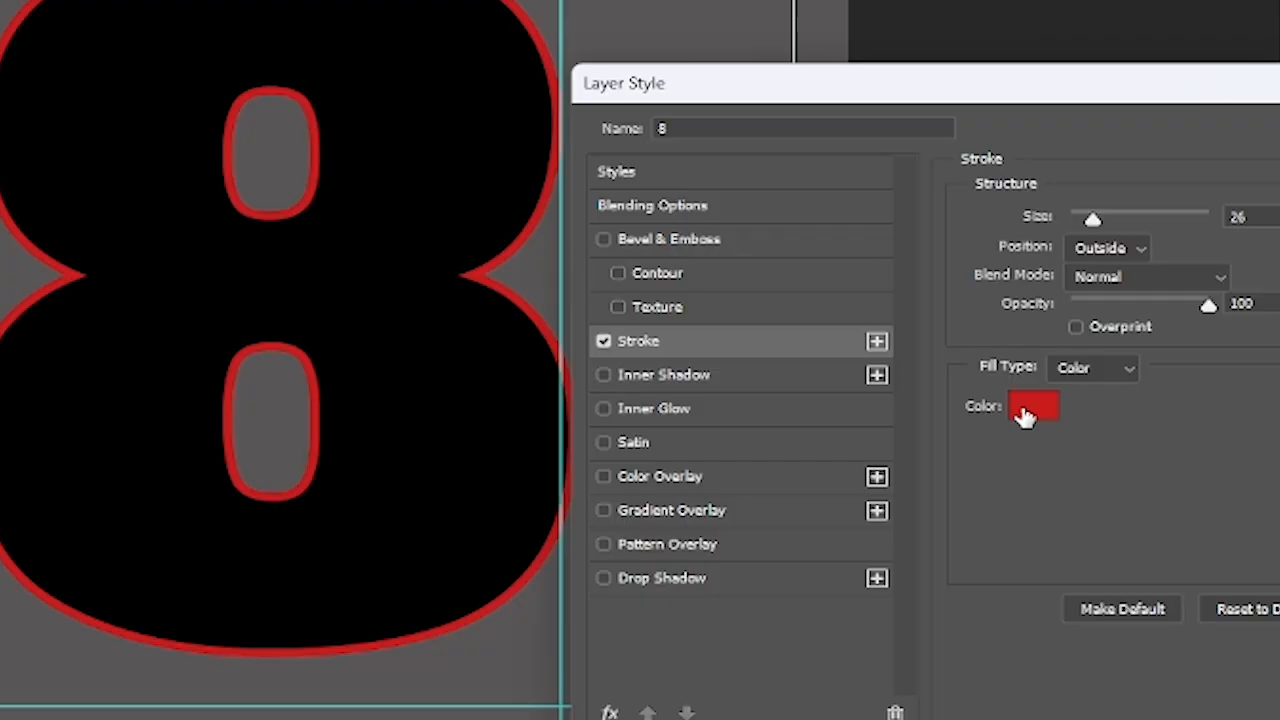
{"action": "left_click", "coordinate": [1025, 416]}
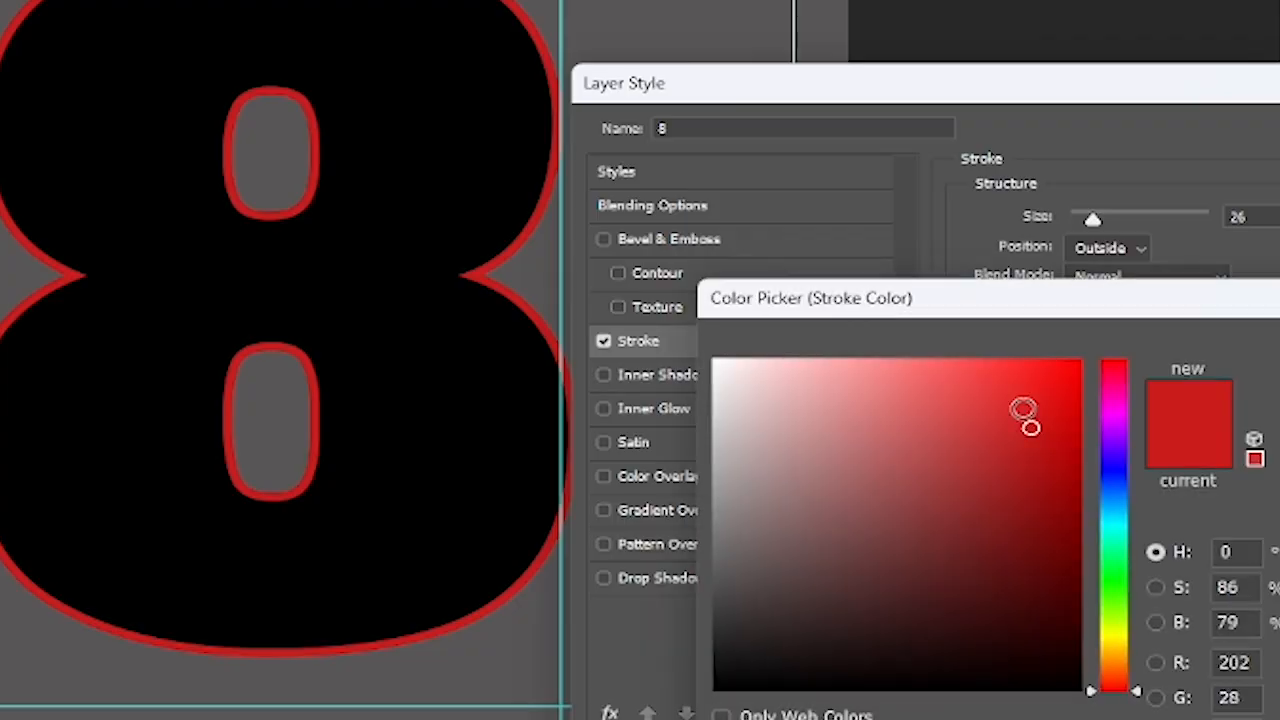
{"action": "mouse_move", "coordinate": [1025, 416]}
{"action": "left_mouse_down"}
{"action": "mouse_move", "coordinate": [889, 417]}
{"action": "mouse_move", "coordinate": [651, 323]}
{"action": "left_mouse_up"}
{"action": "left_click_drag", "start_coordinate": [887, 260], "coordinate": [923, 202]}
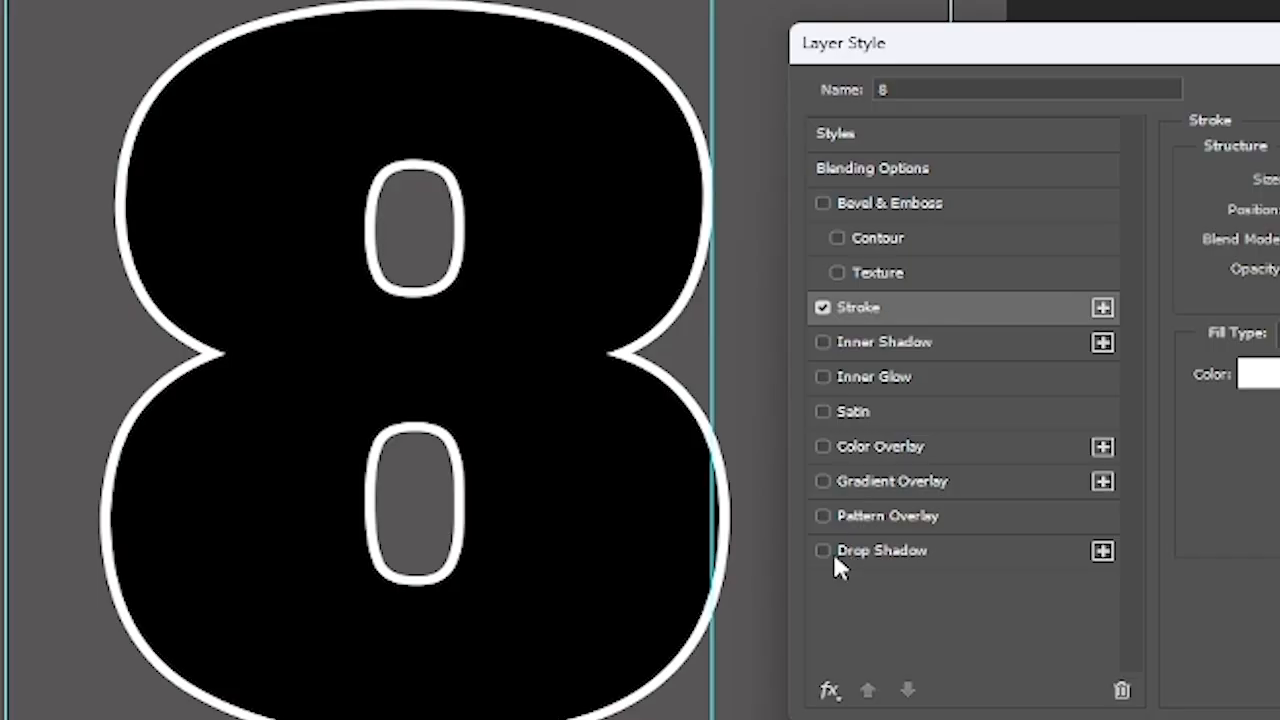
Add a drop shadow to the 8 with opacity 98%, distance 28, spread 46 and size 117, and confirm
{"action": "left_click", "coordinate": [823, 550]}
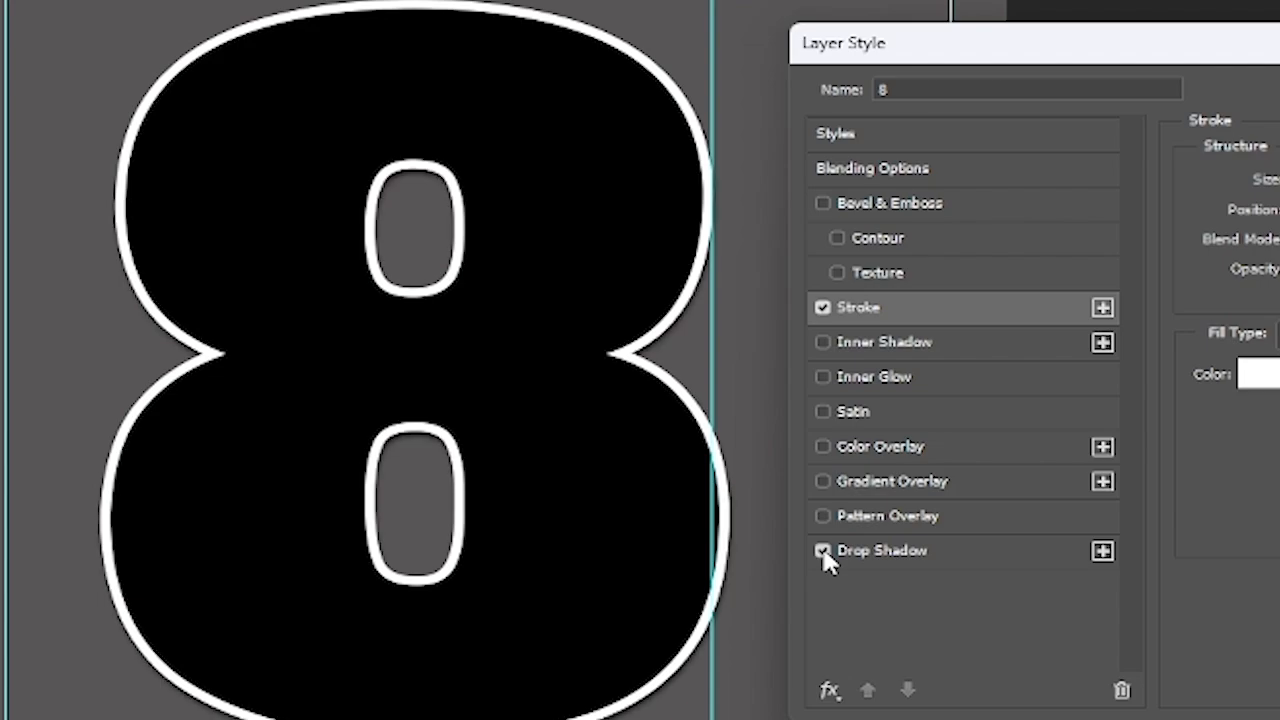
{"action": "left_click", "coordinate": [878, 552]}
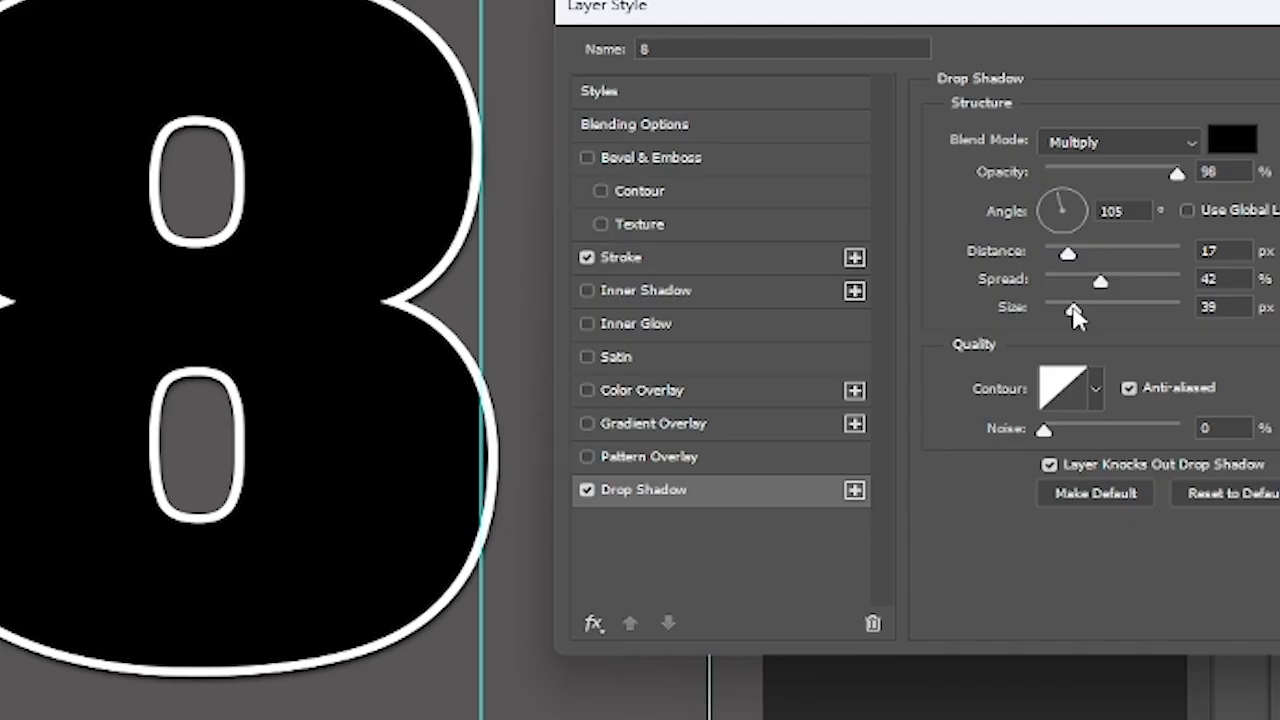
{"action": "left_click_drag", "start_coordinate": [1074, 314], "coordinate": [1100, 312]}
{"action": "left_click_drag", "start_coordinate": [1069, 255], "coordinate": [1099, 287]}
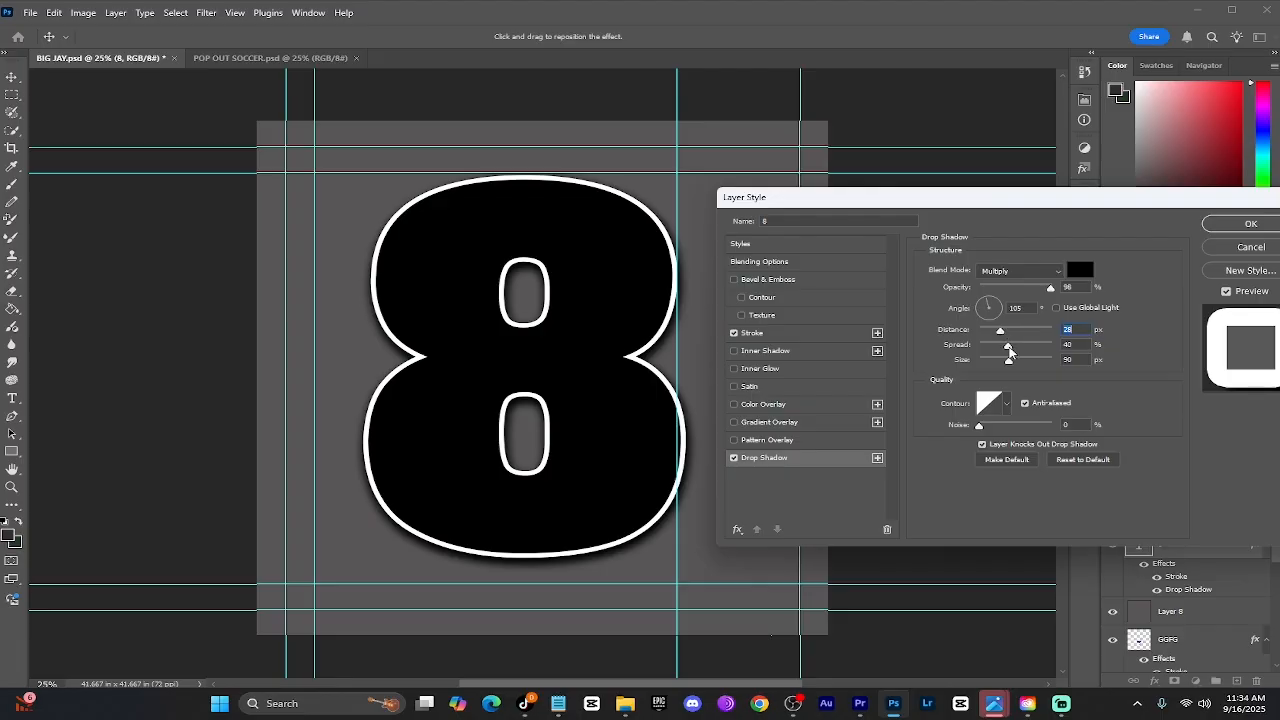
{"action": "left_click_drag", "start_coordinate": [1010, 350], "coordinate": [1015, 362]}
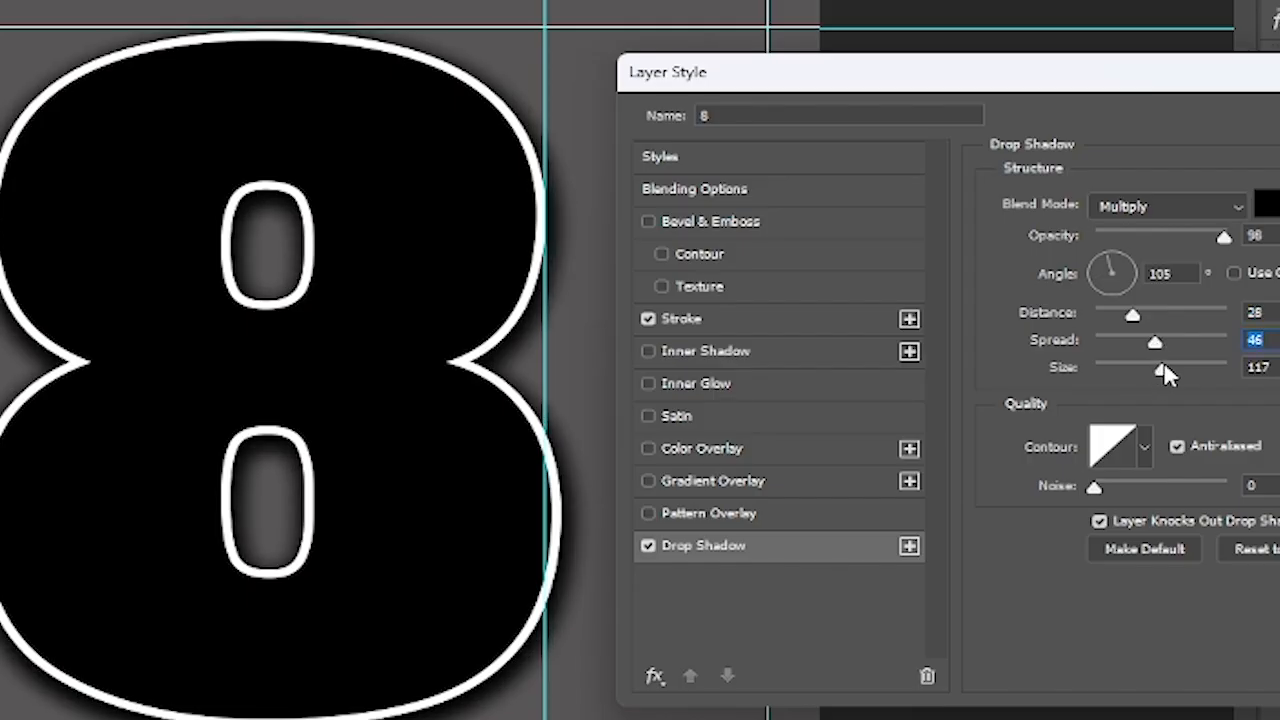
{"action": "left_click_drag", "start_coordinate": [1163, 366], "coordinate": [1165, 366]}
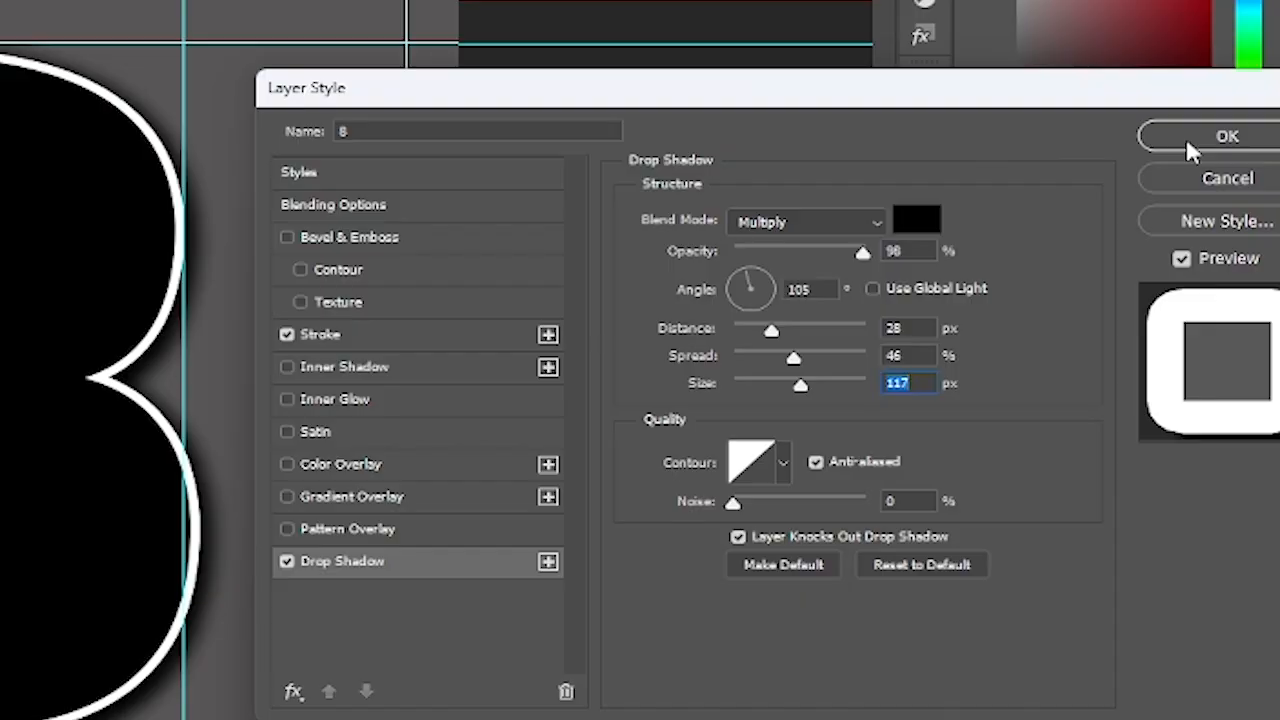
{"action": "left_click", "coordinate": [1188, 139]}
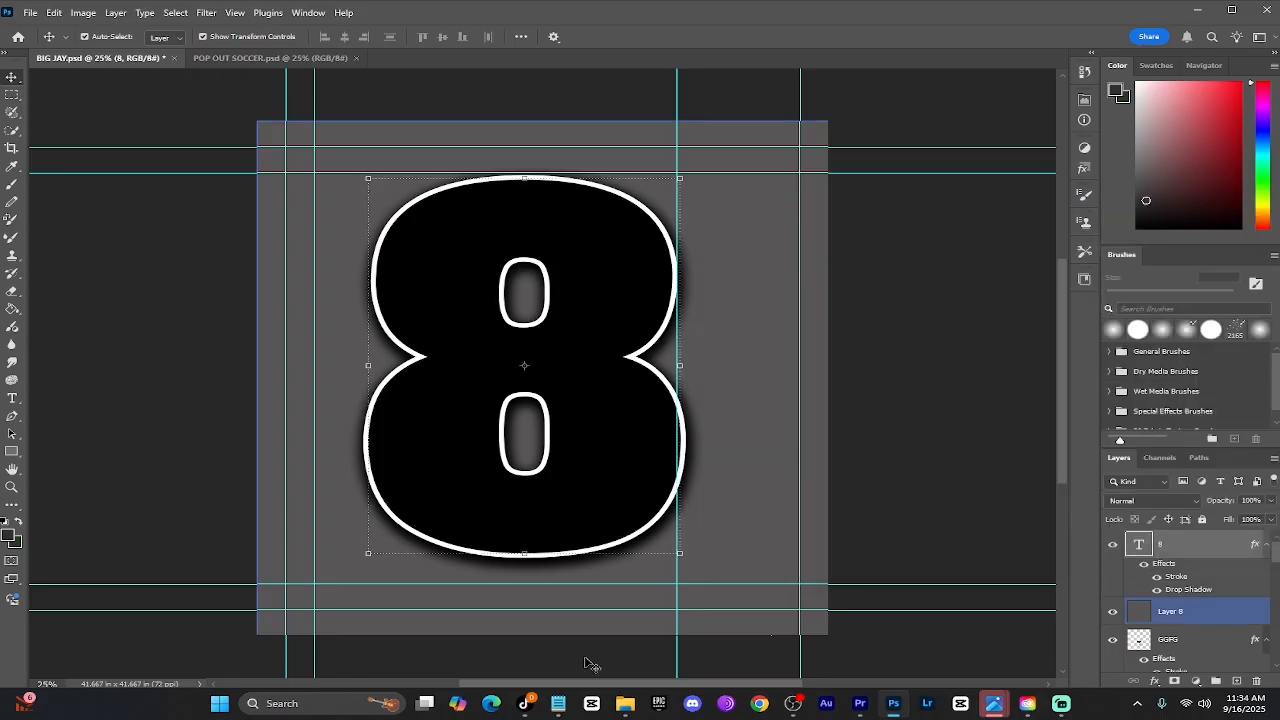
Open the soccer player photo from a file explorer folder as a new document
{"action": "mouse_move", "coordinate": [625, 703]}
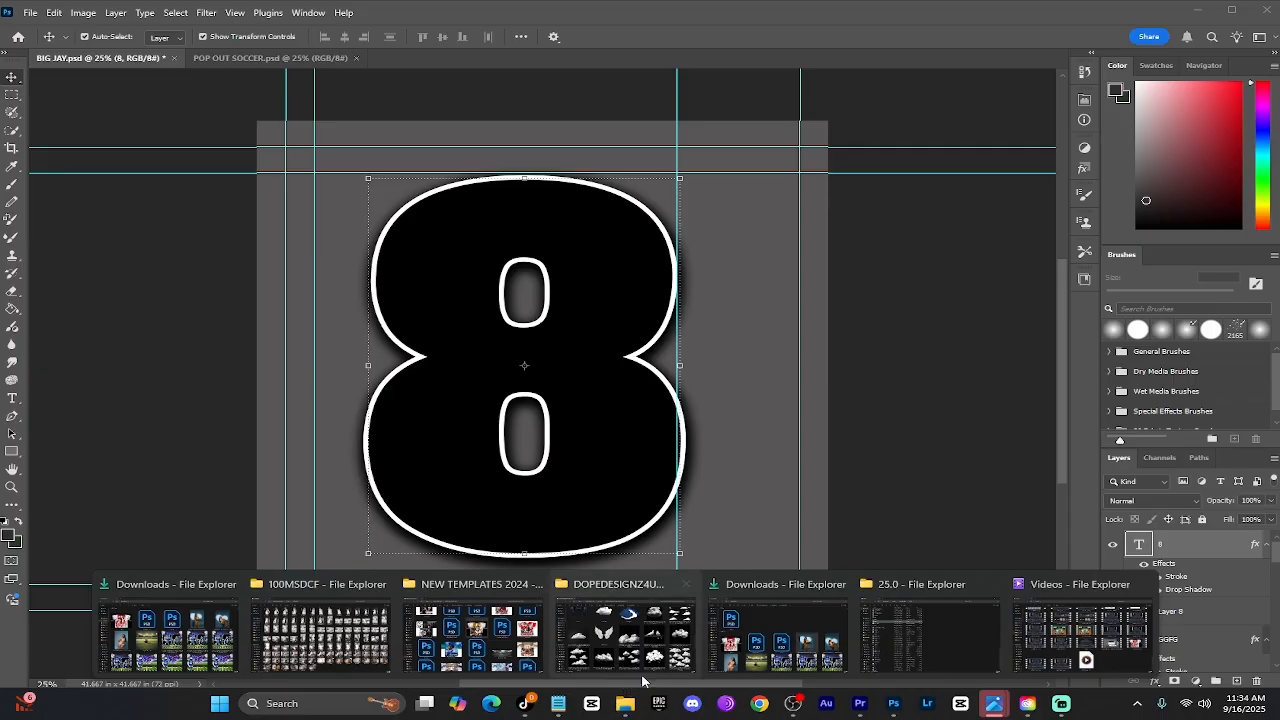
{"action": "left_click", "coordinate": [755, 648]}
{"action": "left_click_drag", "start_coordinate": [663, 523], "coordinate": [786, 65]}
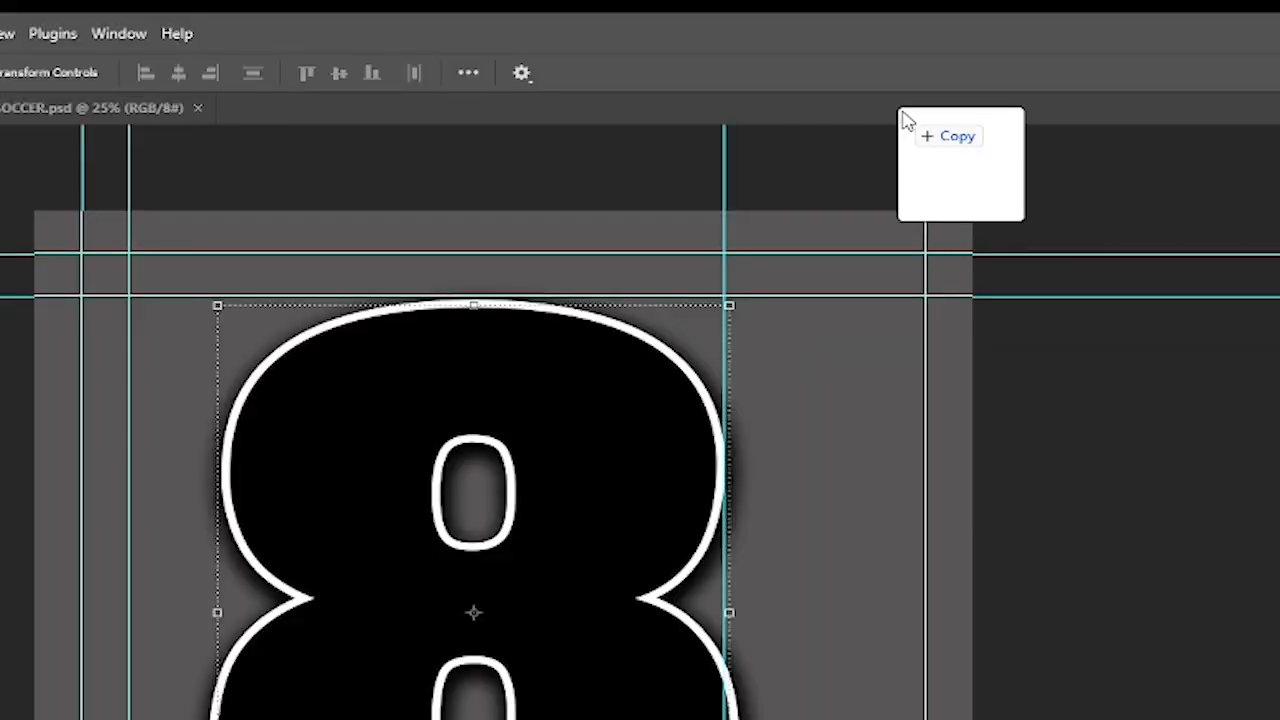
{"action": "left_click_drag", "start_coordinate": [905, 120], "coordinate": [903, 120]}
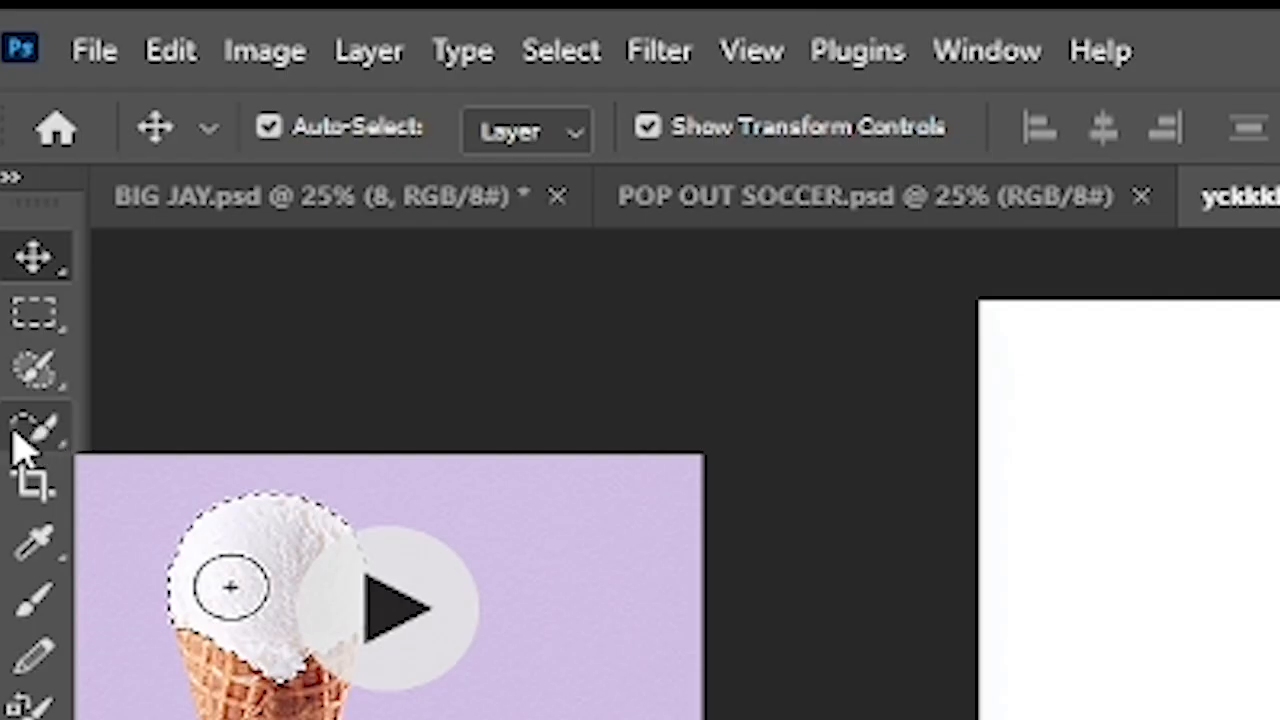
Select the soccer player with the Quick Selection tool's Select Subject and copy the selection
{"action": "left_click", "coordinate": [52, 433]}
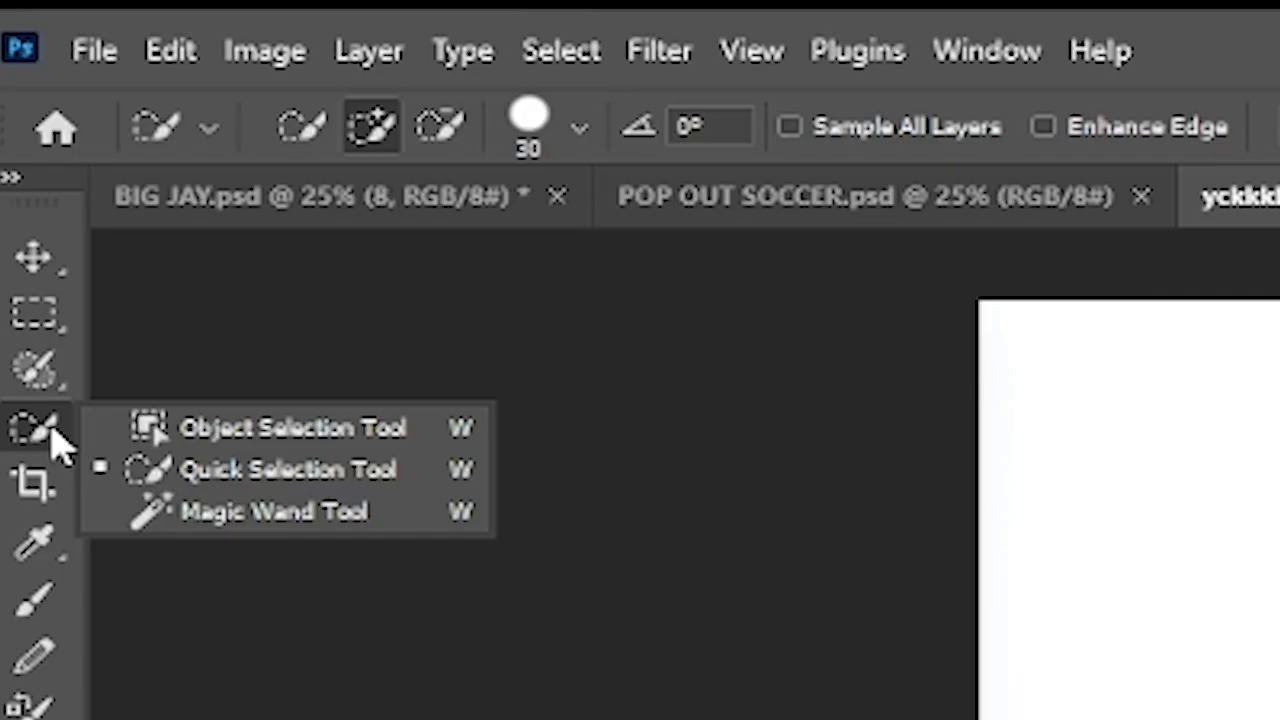
{"action": "left_click", "coordinate": [160, 480]}
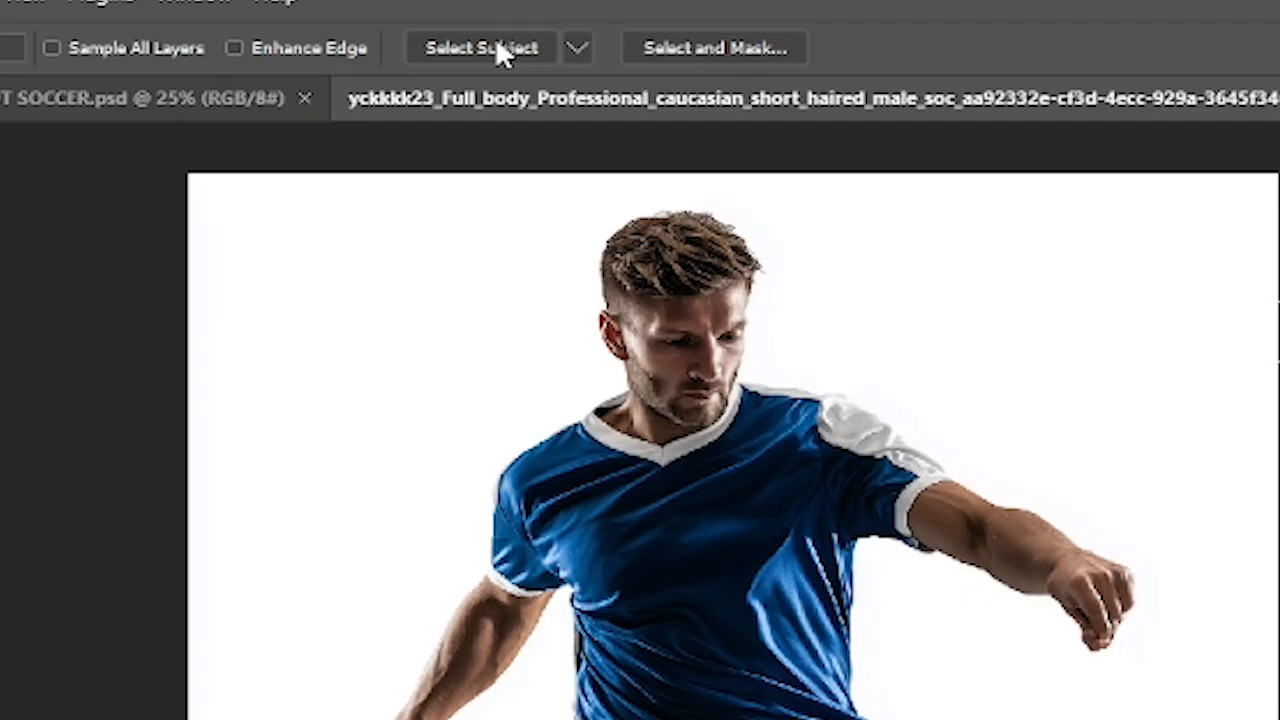
{"action": "left_click", "coordinate": [497, 48]}
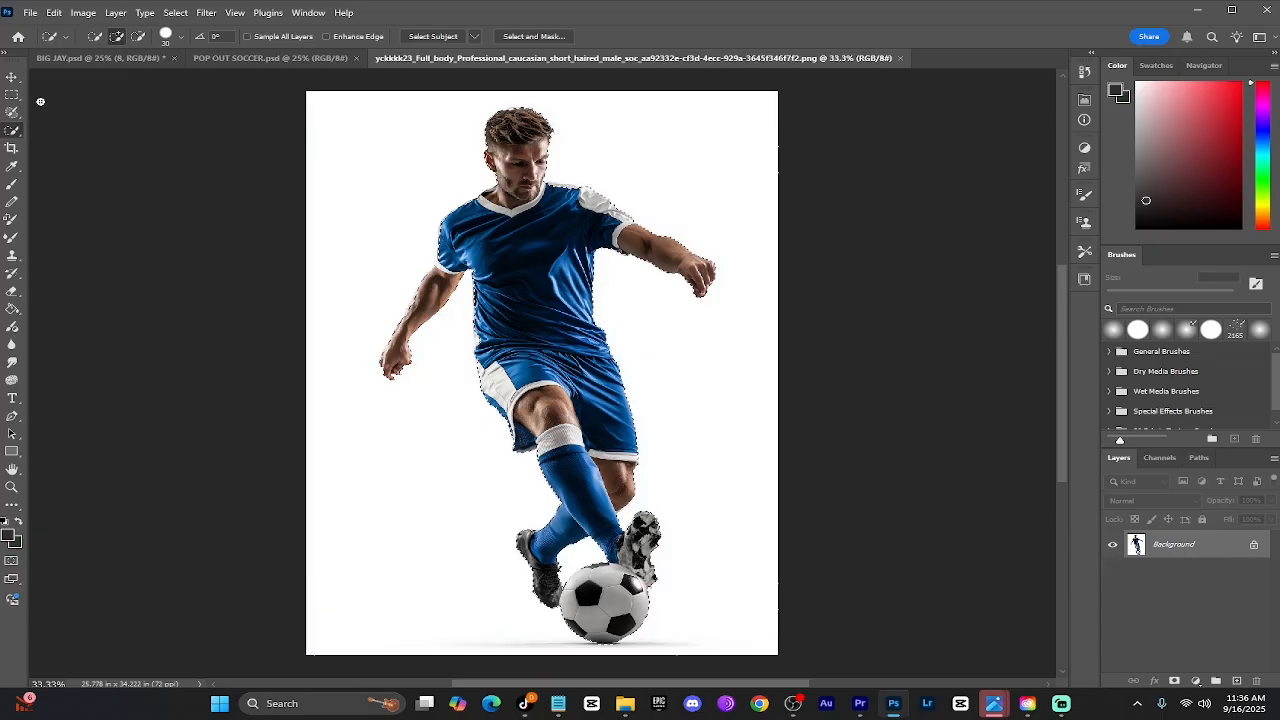
{"action": "left_click", "coordinate": [12, 79]}
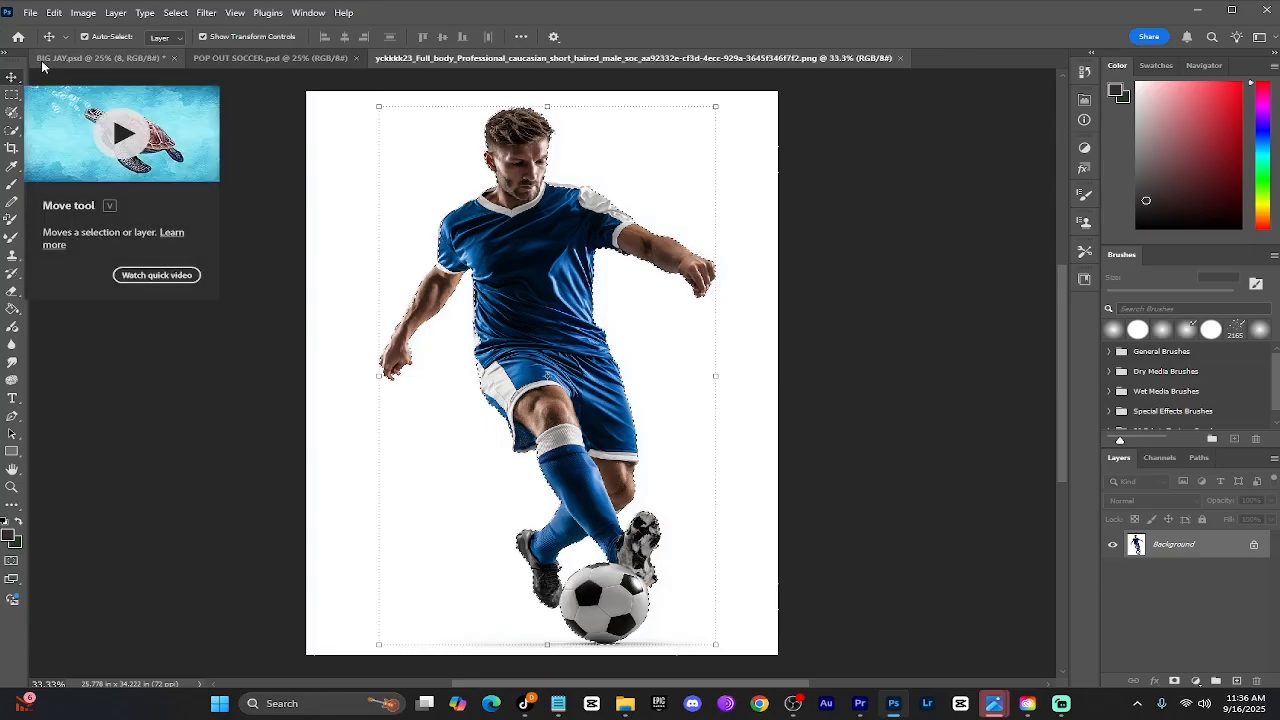
{"action": "left_click", "coordinate": [56, 14]}
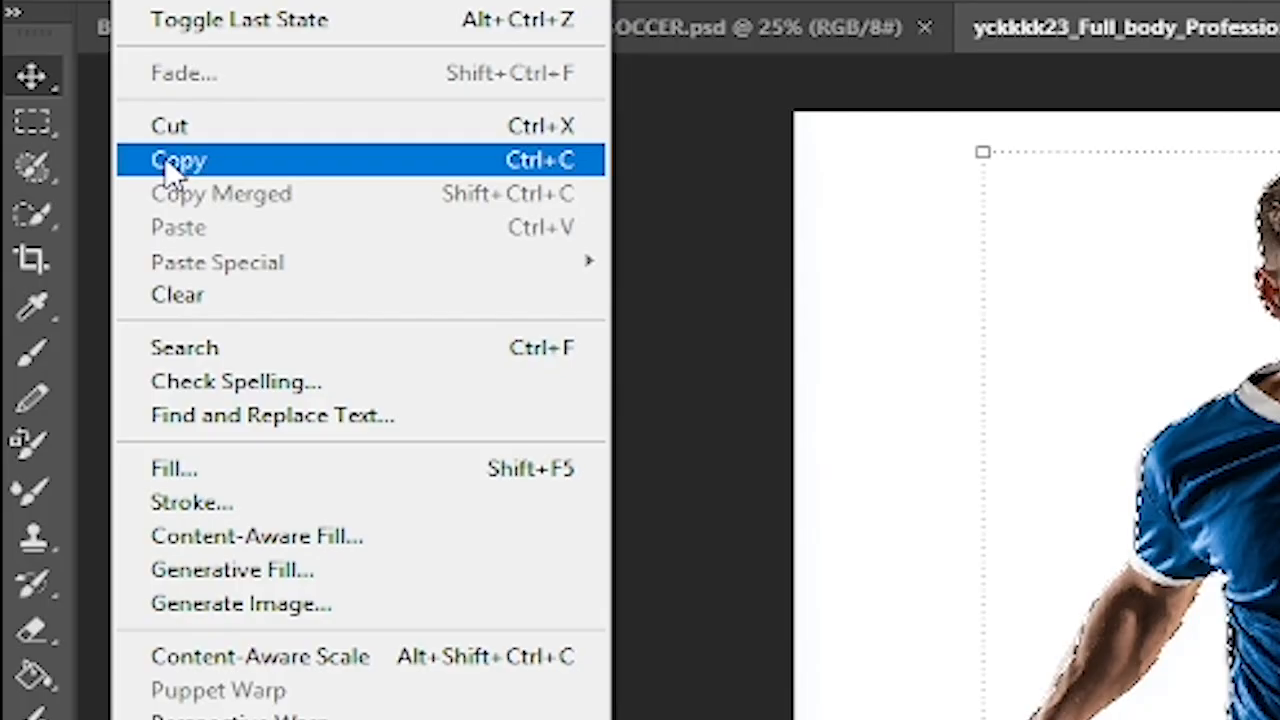
{"action": "left_click", "coordinate": [64, 111]}
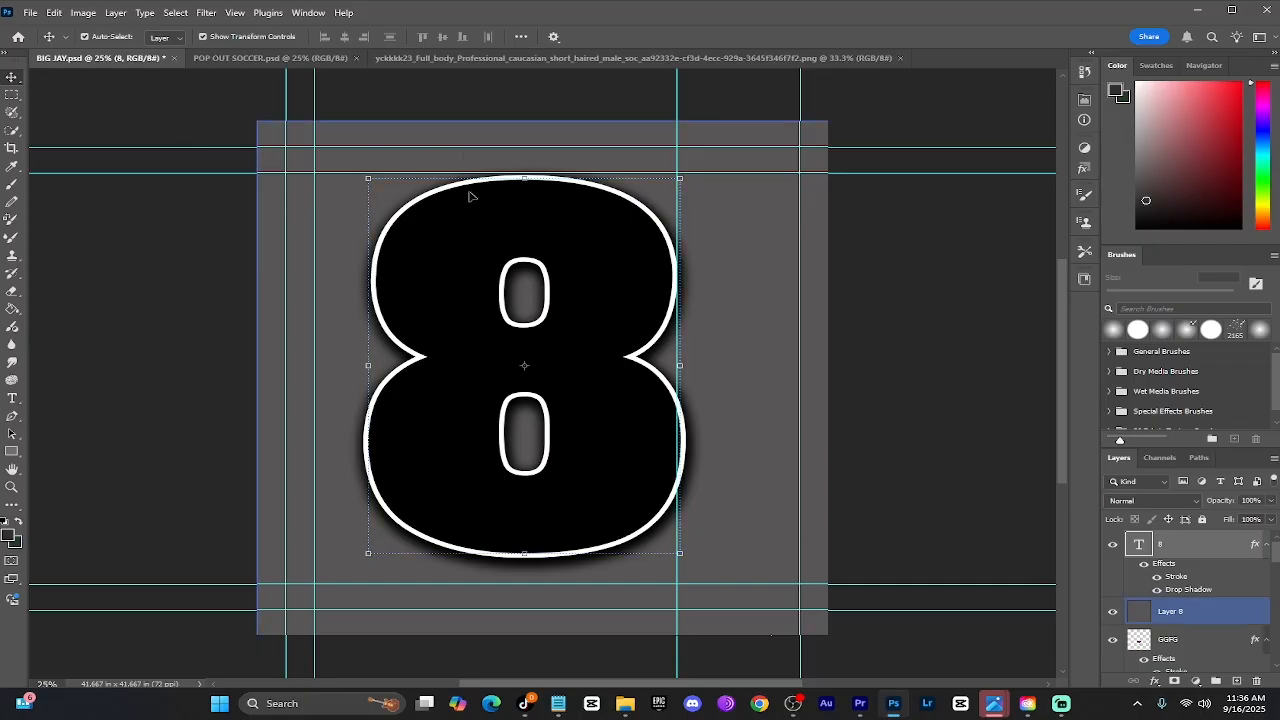
Paste the player into BIG JAY.psd and scale it to about 124% over the 8
{"action": "left_click", "coordinate": [56, 14]}
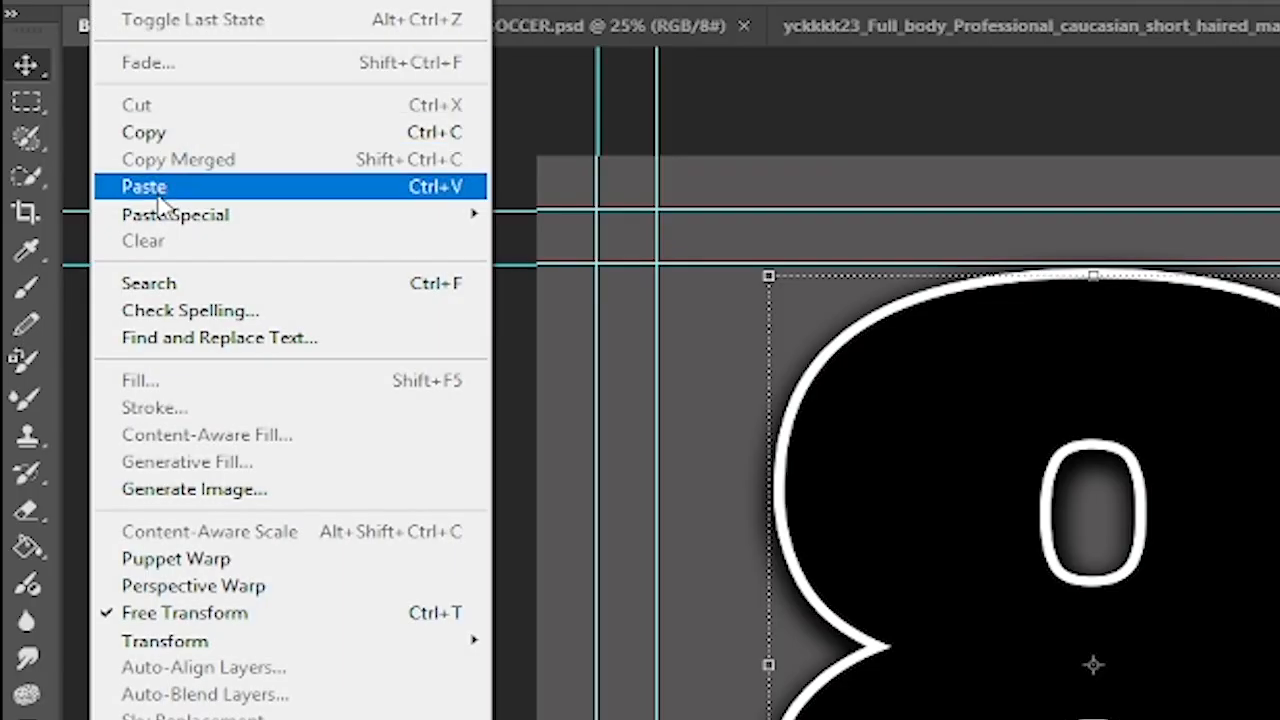
{"action": "left_click", "coordinate": [76, 137]}
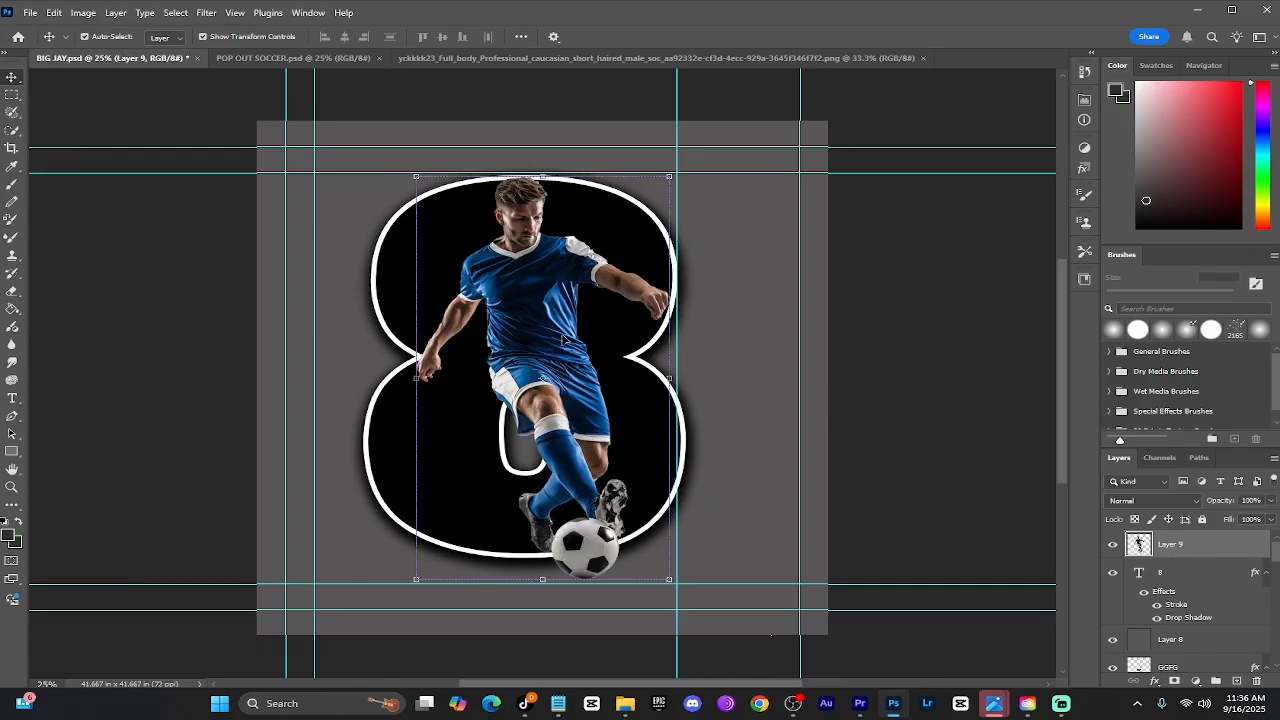
{"action": "left_click_drag", "start_coordinate": [669, 379], "coordinate": [730, 379]}
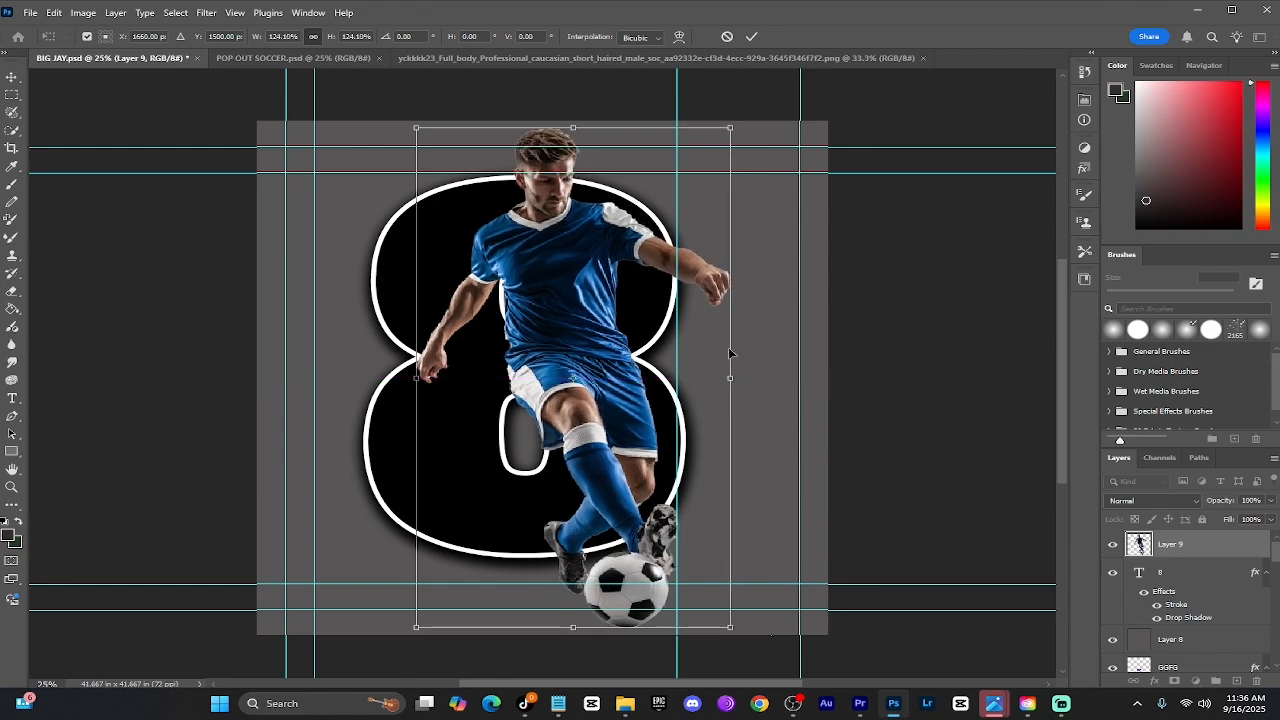
{"action": "left_click", "coordinate": [12, 79]}
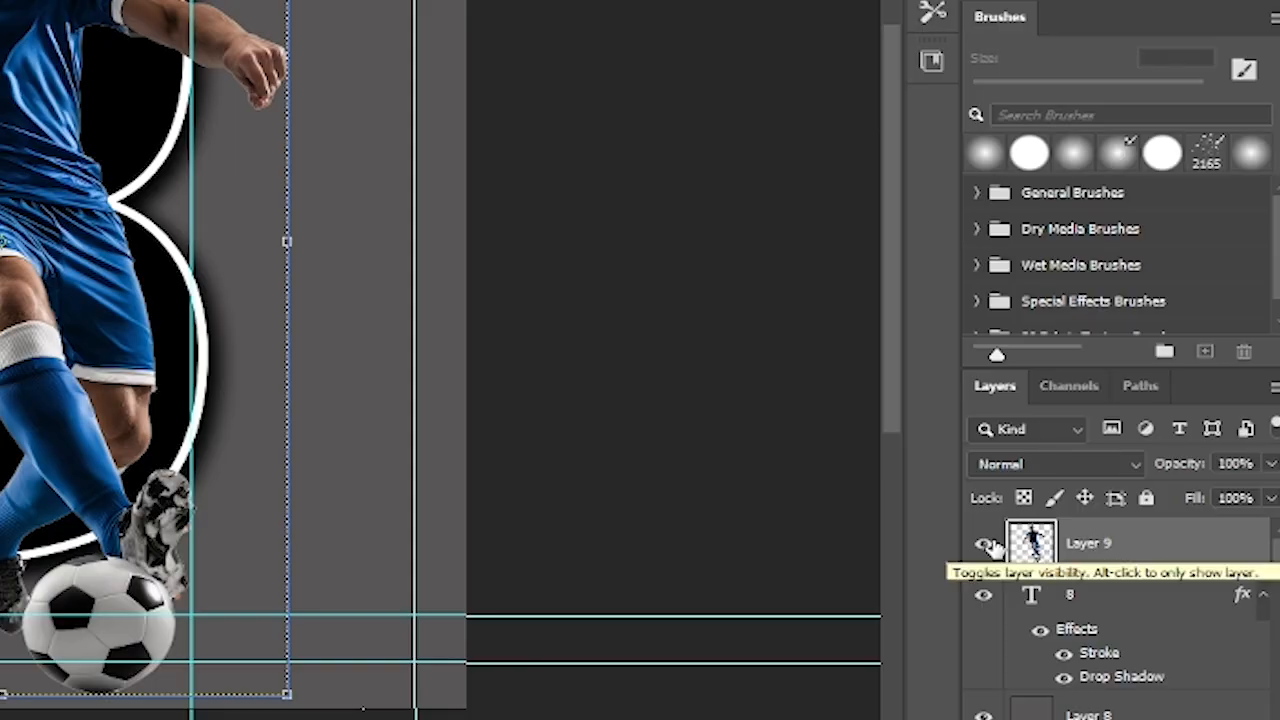
Duplicate the player layer as Layer 9 copy
{"action": "right_click", "coordinate": [1135, 553]}
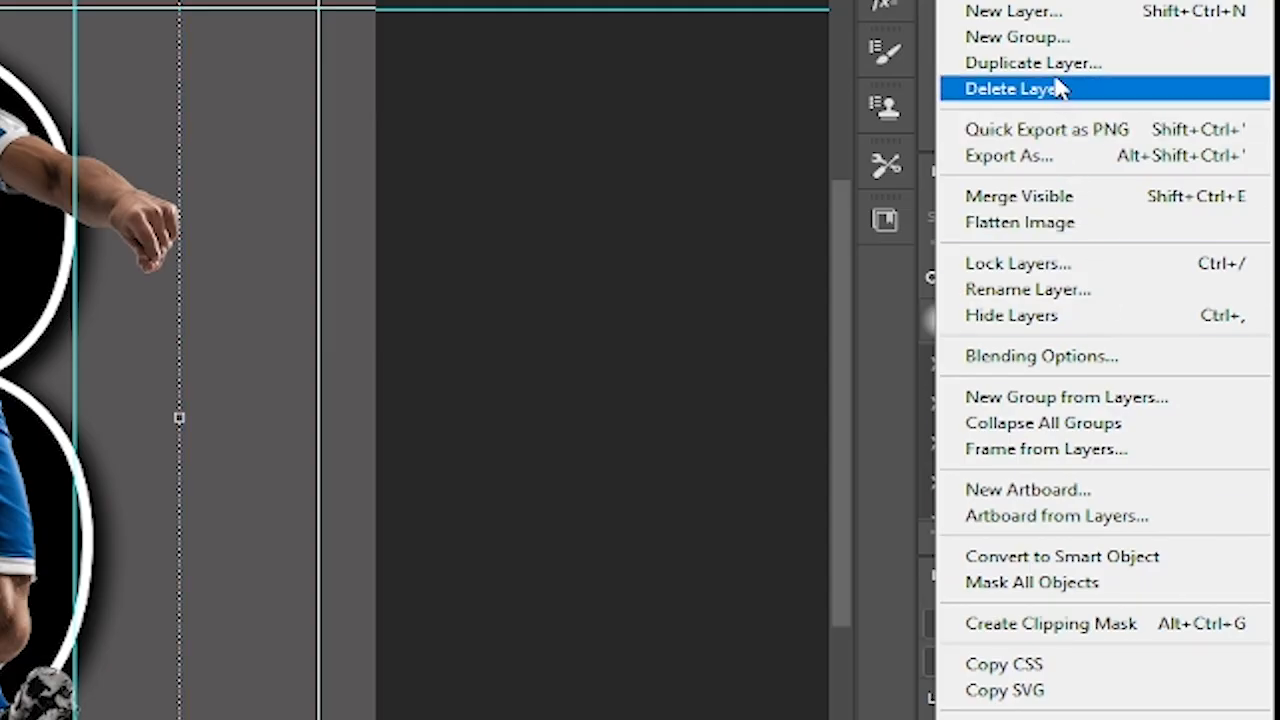
{"action": "left_click", "coordinate": [1055, 66]}
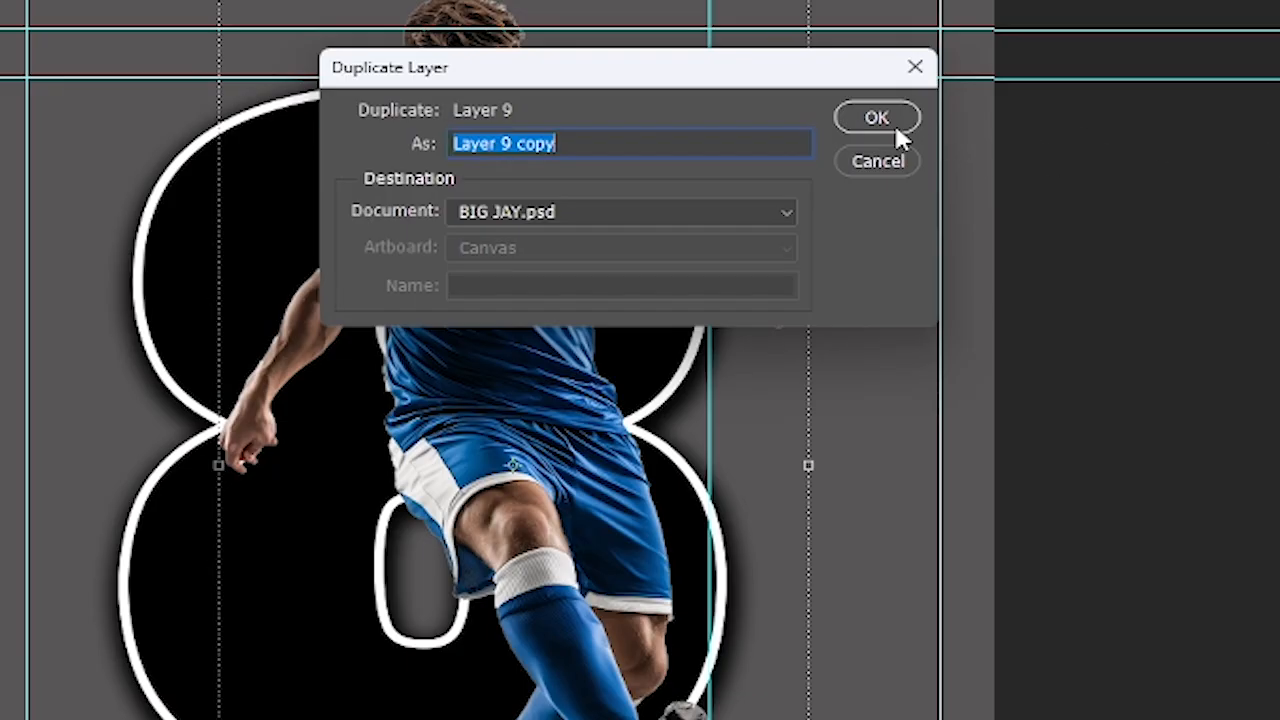
{"action": "left_click", "coordinate": [896, 128]}
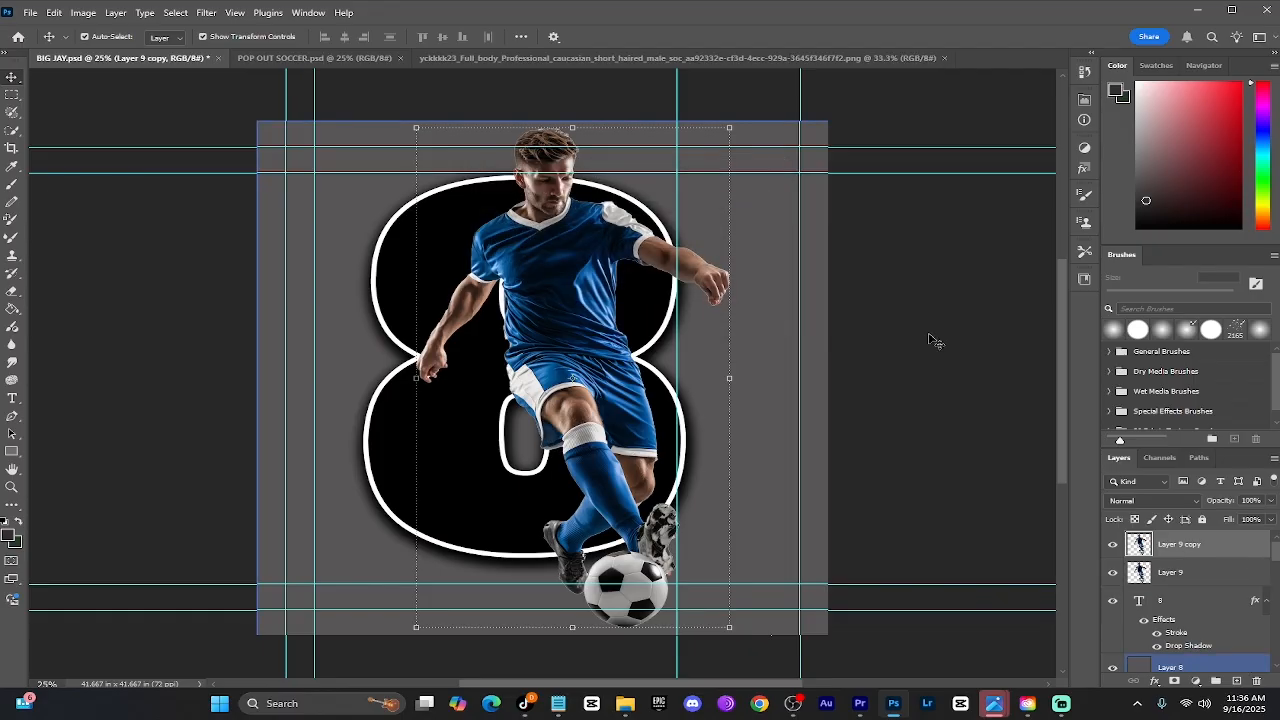
Hide Layer 9 copy and make Layer 9 the active layer
{"action": "left_click", "coordinate": [1113, 544]}
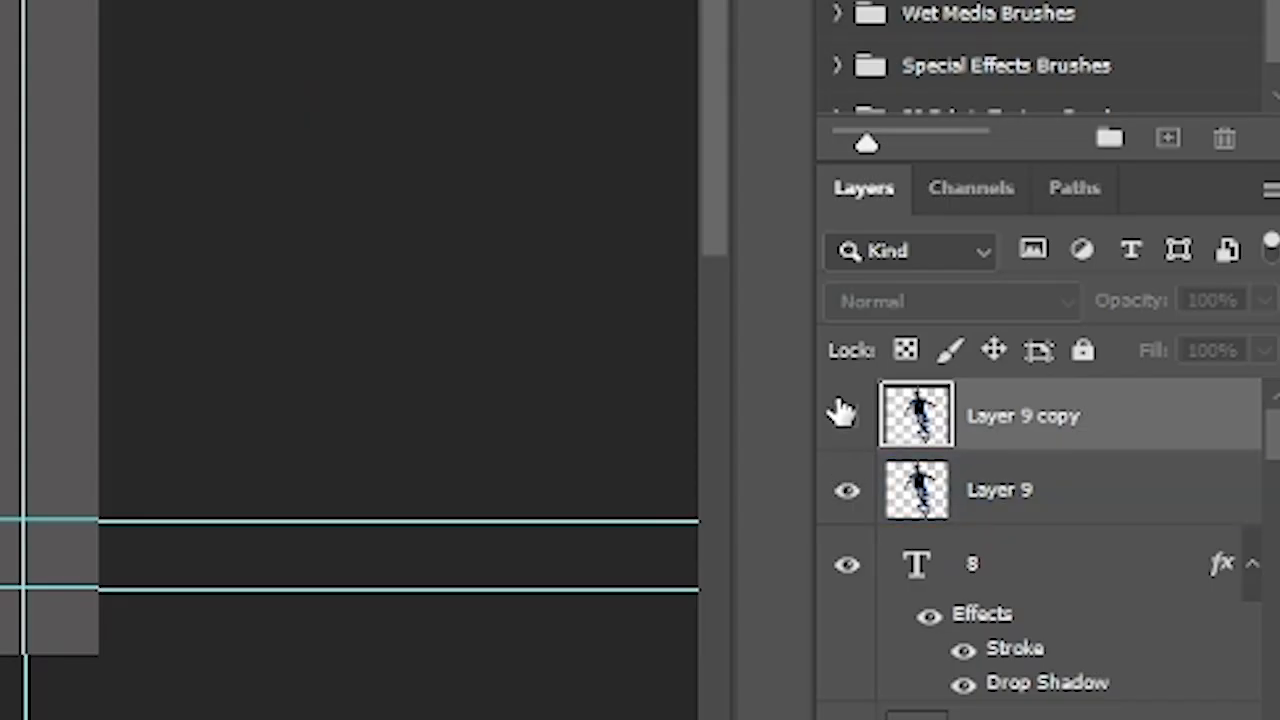
{"action": "left_click", "coordinate": [841, 412]}
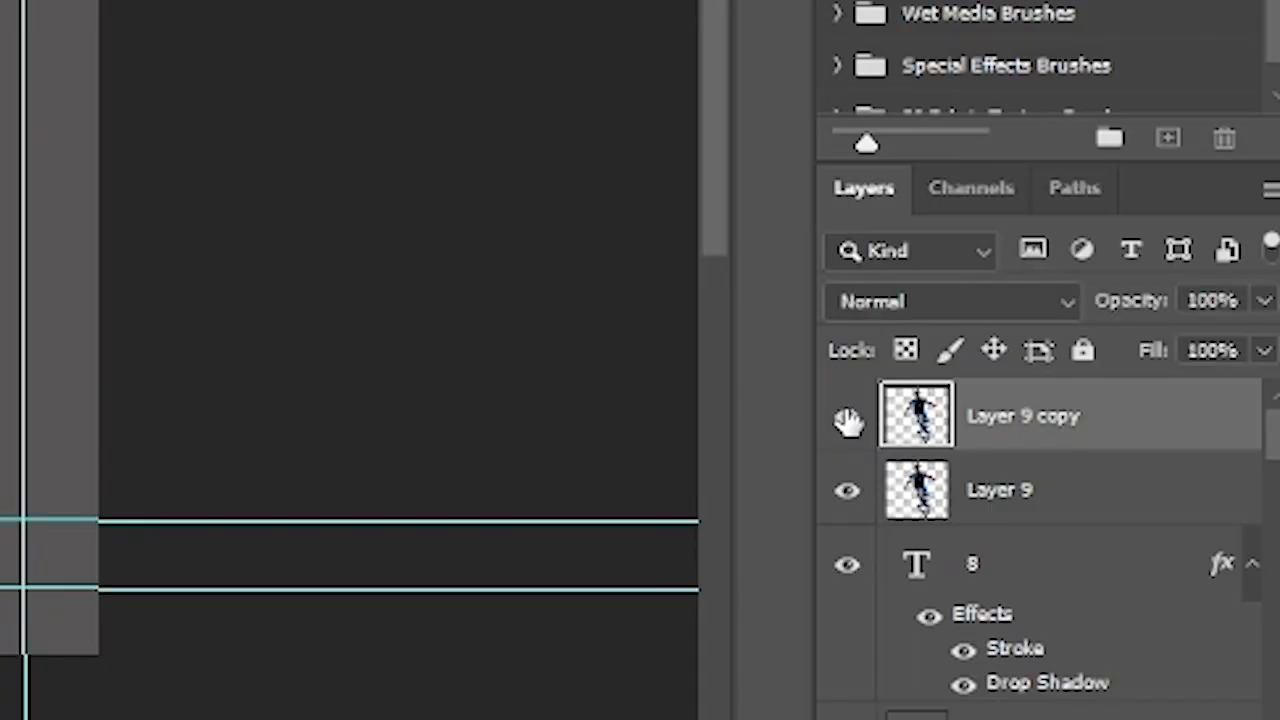
{"action": "left_click", "coordinate": [1015, 478]}
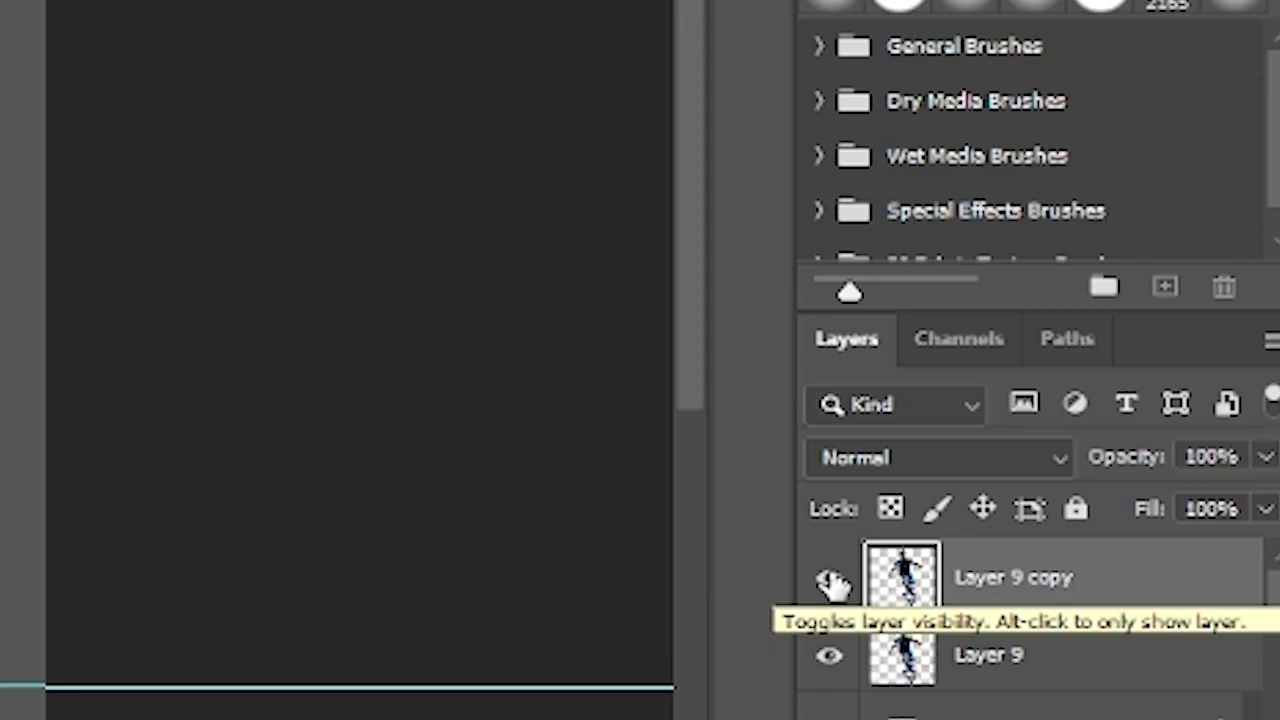
{"action": "left_click", "coordinate": [830, 584]}
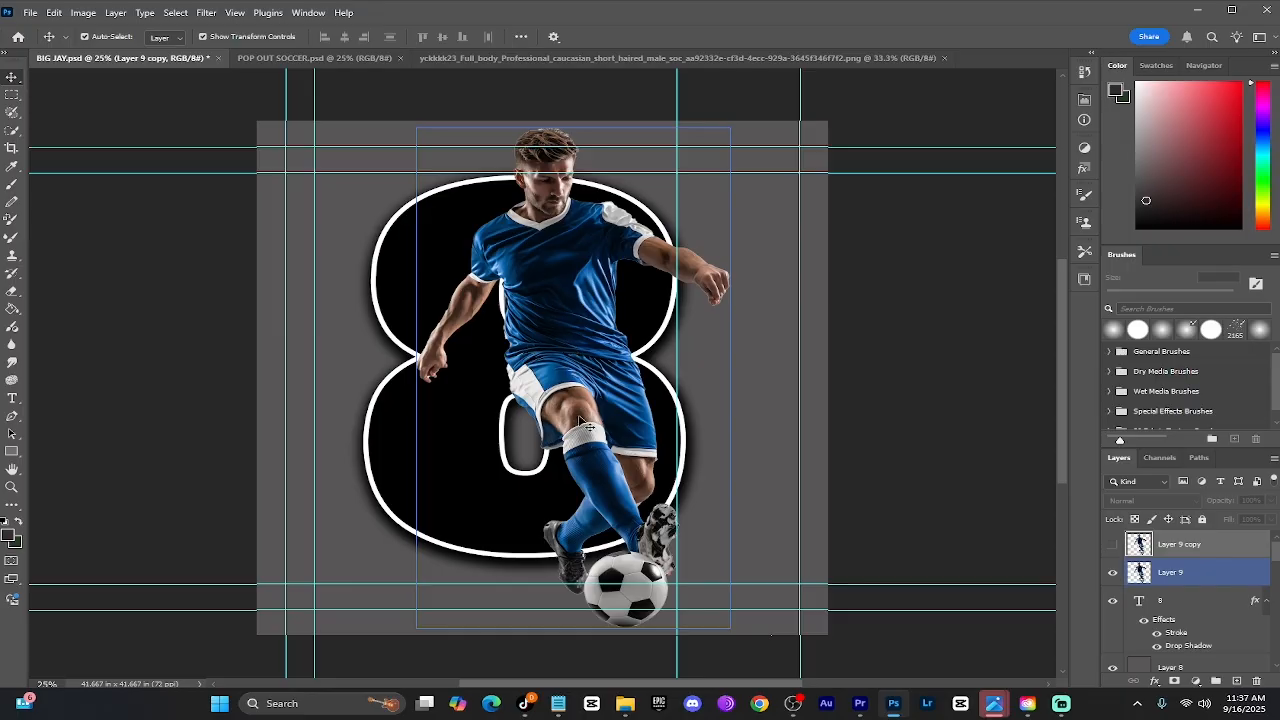
{"action": "left_click", "coordinate": [1022, 498]}
{"action": "left_click", "coordinate": [1170, 570]}
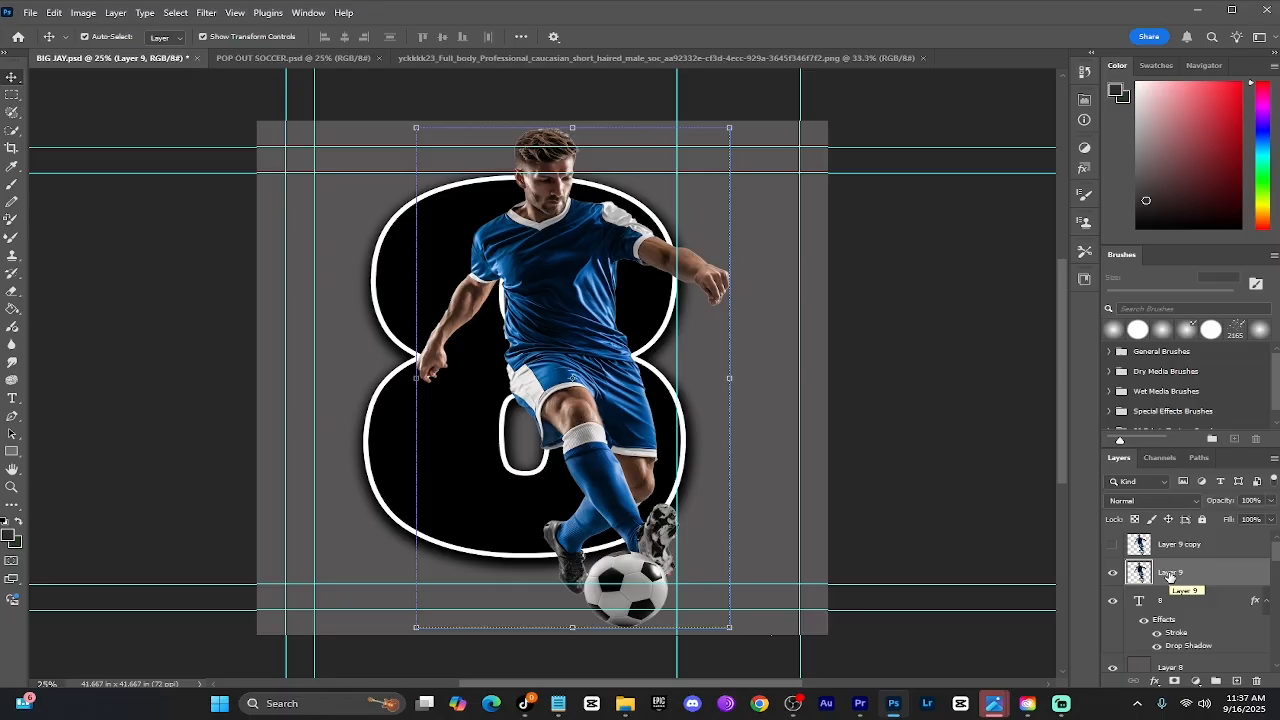
Clip Layer 9 to the 8 text layer below it with a clipping mask
{"action": "right_click", "coordinate": [1170, 575]}
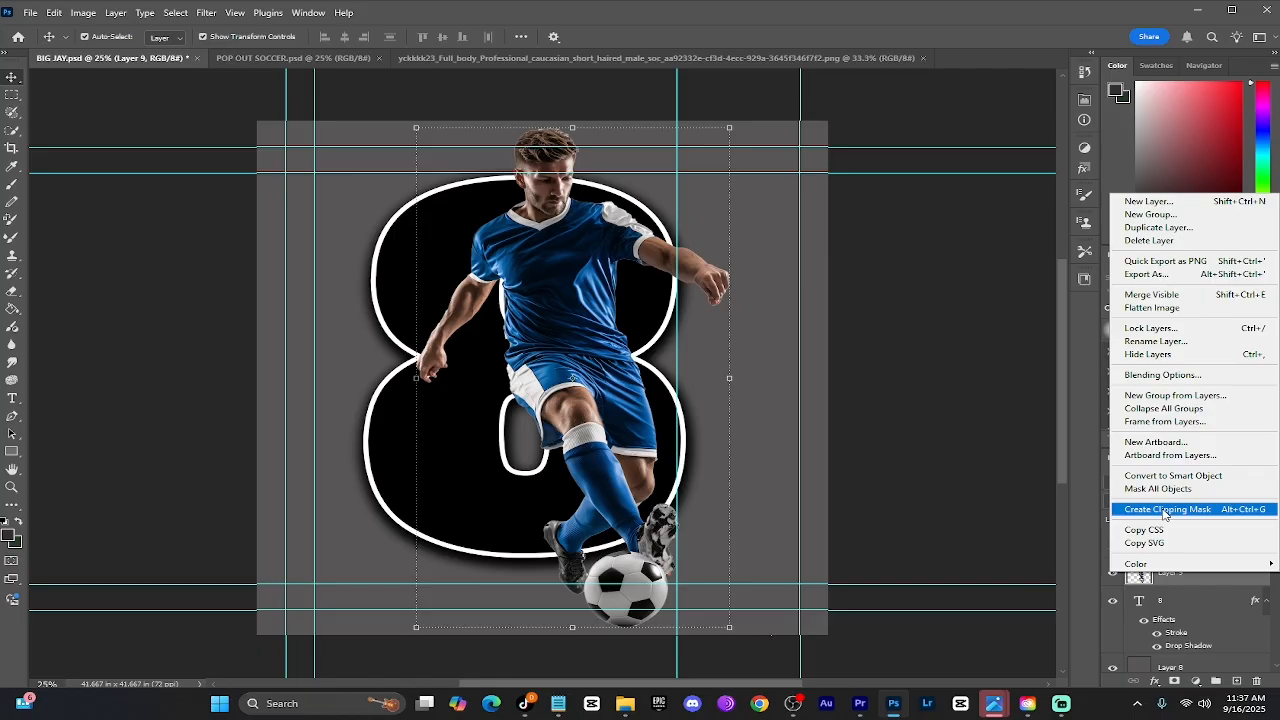
{"action": "left_click", "coordinate": [1060, 581]}
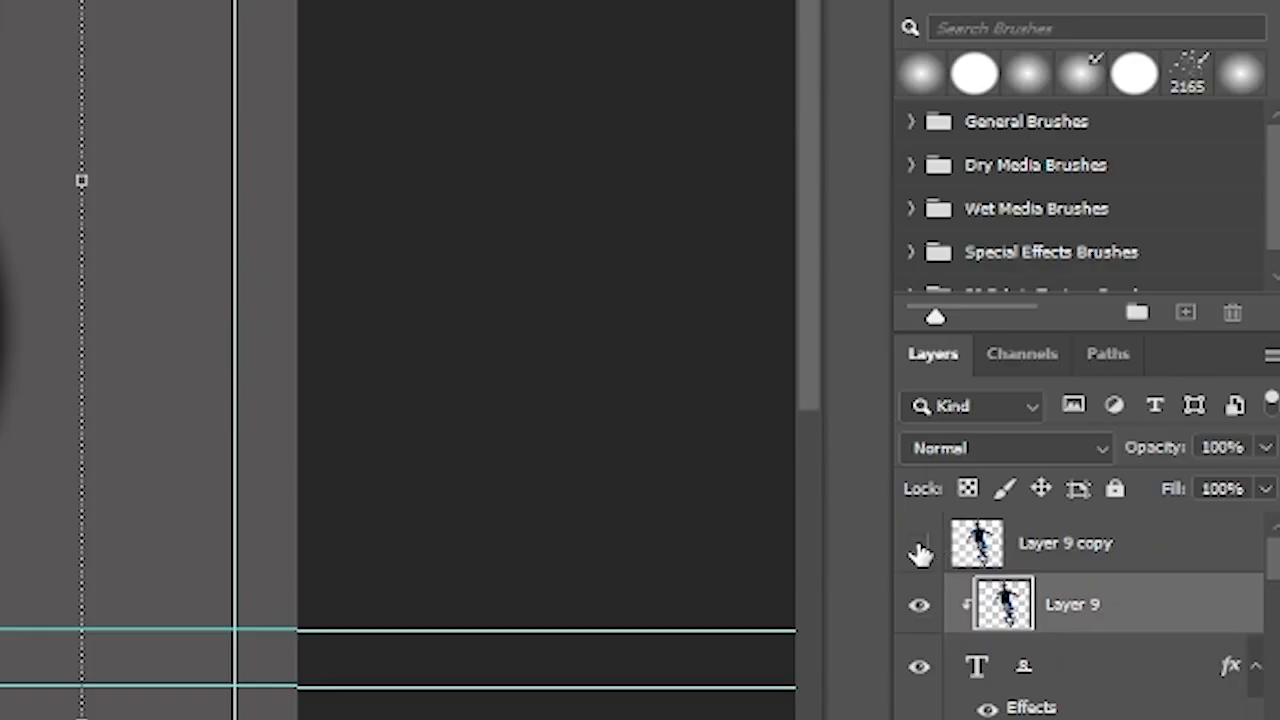
Toggle Layer 9 copy's visibility on and off to compare the clipped player with the full one
{"action": "left_click", "coordinate": [920, 553]}
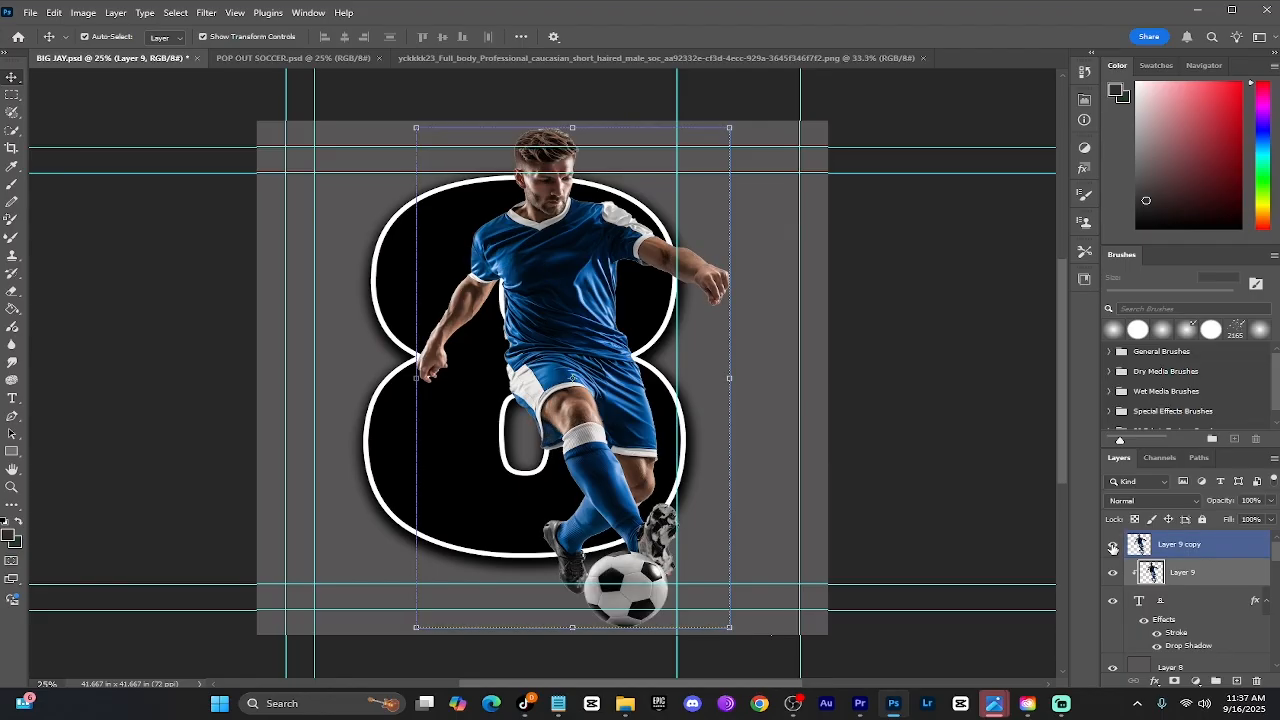
{"action": "left_click", "coordinate": [1113, 546]}
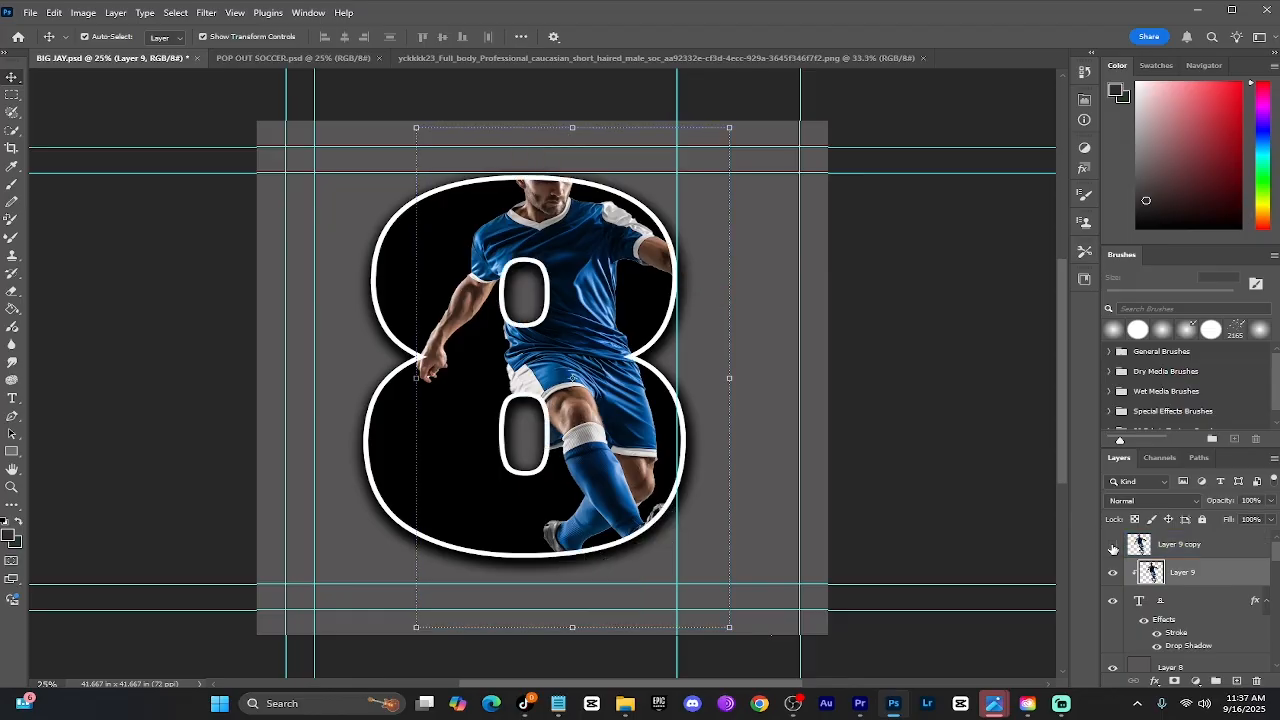
{"action": "left_click", "coordinate": [1113, 546]}
{"action": "left_click", "coordinate": [1113, 546]}
{"action": "left_click", "coordinate": [1113, 546]}
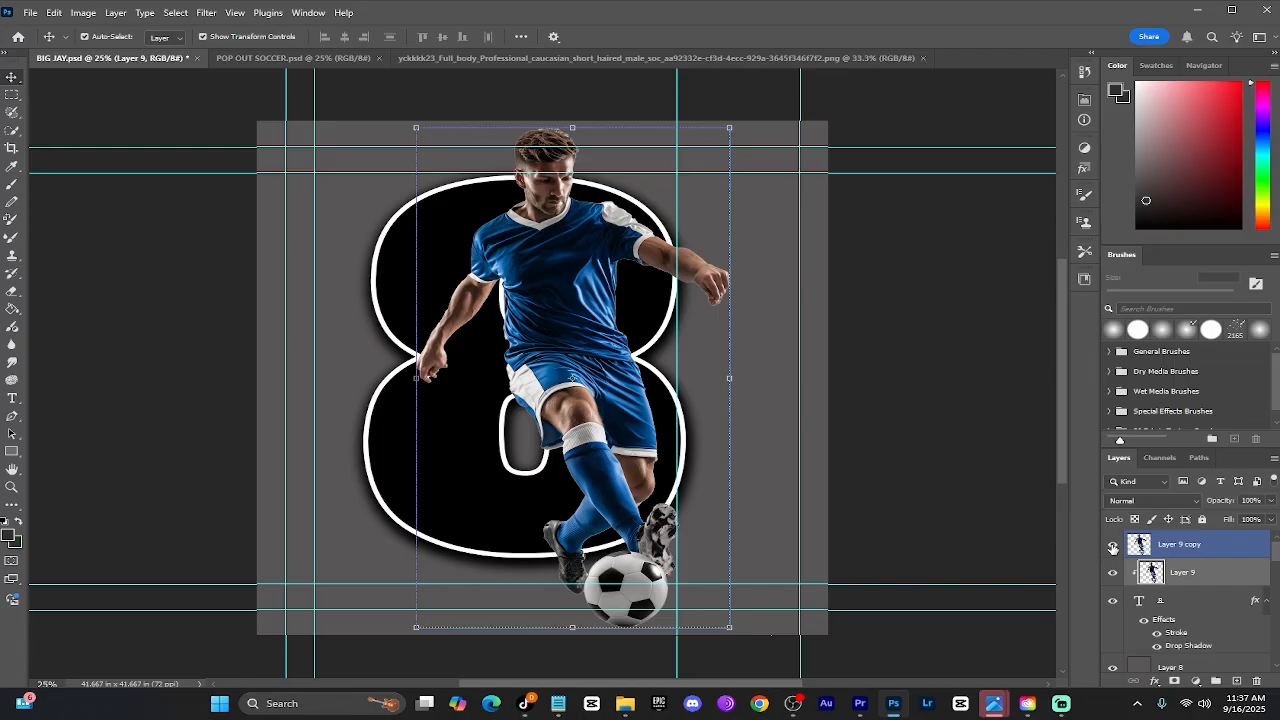
{"action": "left_click", "coordinate": [1113, 546]}
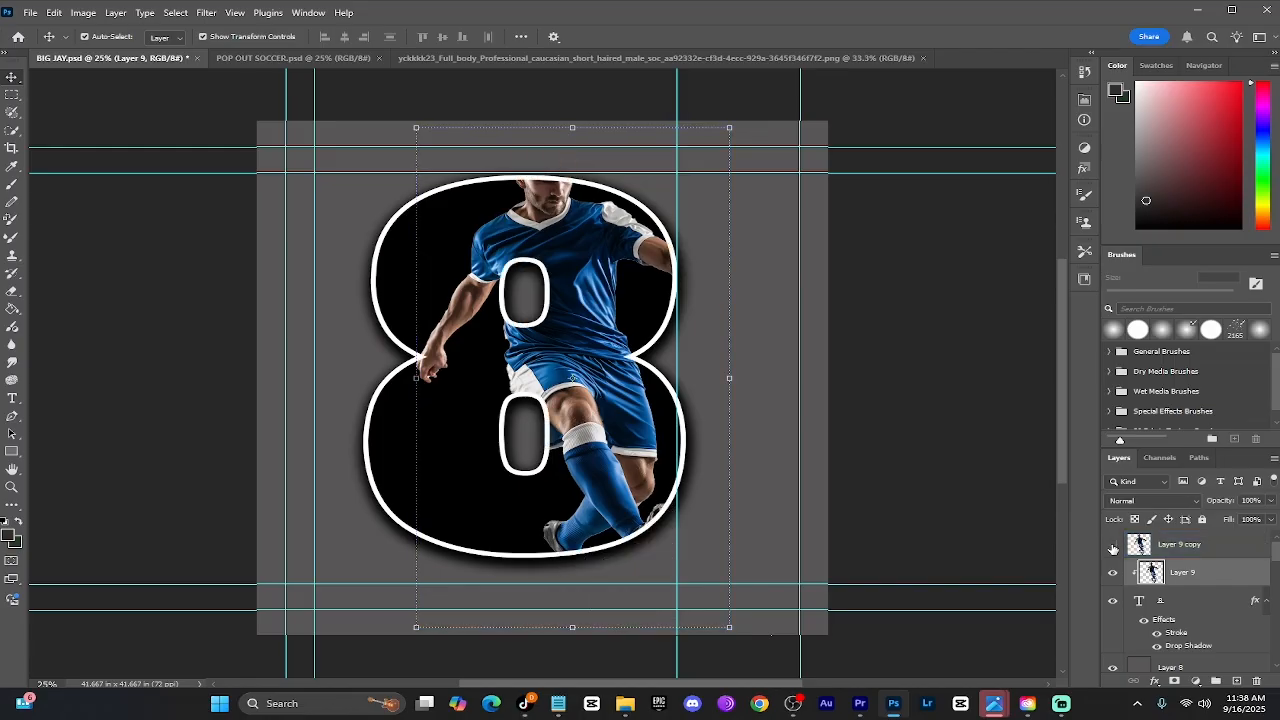
{"action": "left_click", "coordinate": [1113, 546]}
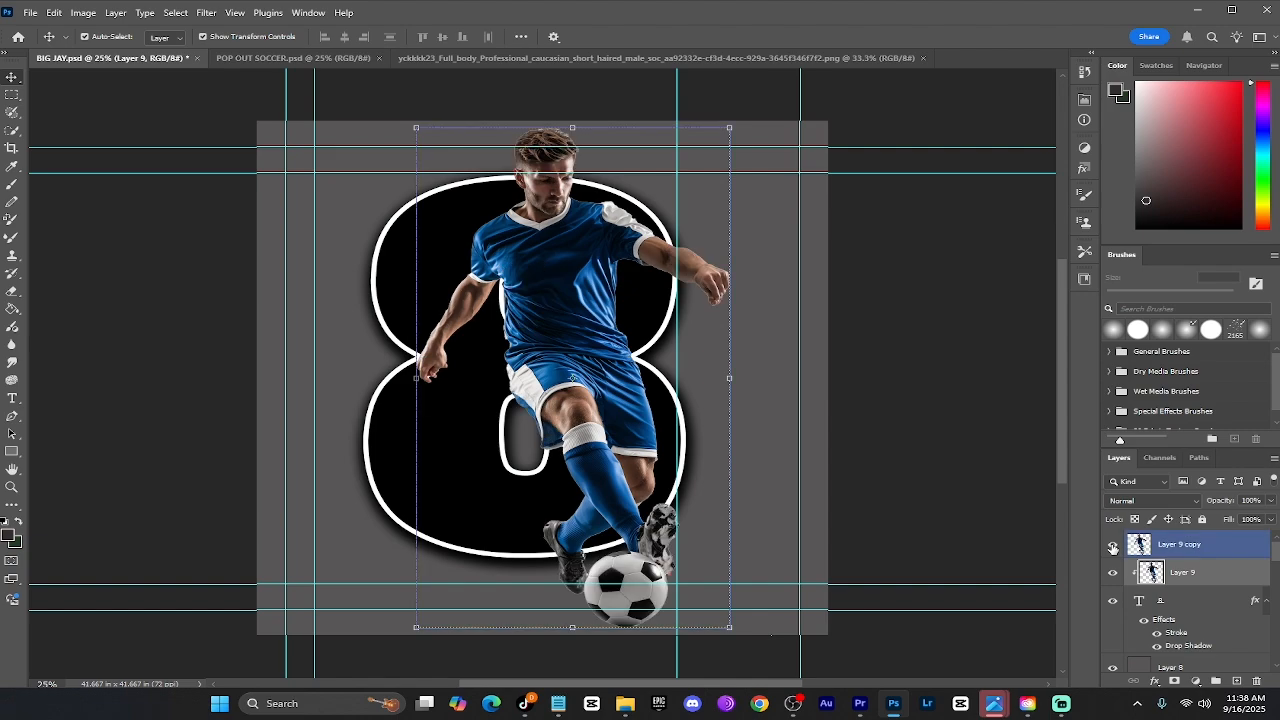
With a 228 px hard round Eraser, erase Layer 9 copy where the player covers the 8's upper counter
{"action": "left_click", "coordinate": [1166, 544]}
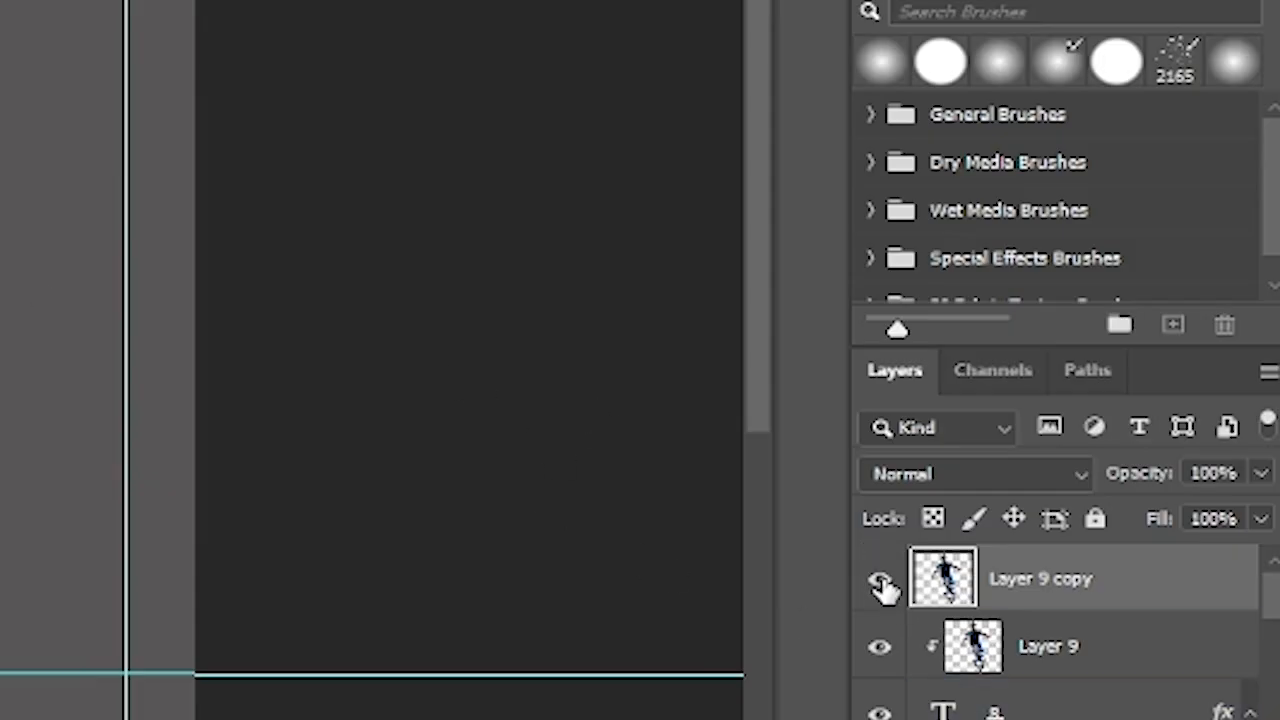
{"action": "left_click", "coordinate": [1113, 547]}
{"action": "left_click", "coordinate": [880, 585]}
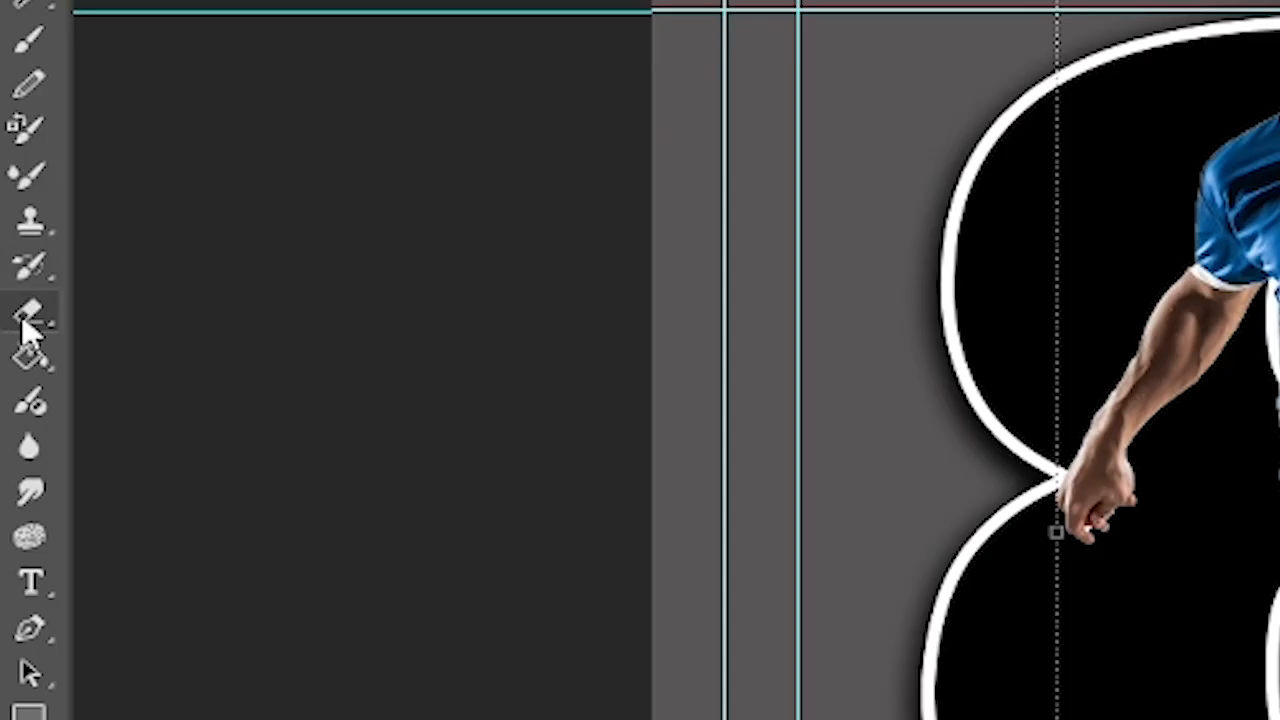
{"action": "right_click", "coordinate": [12, 290]}
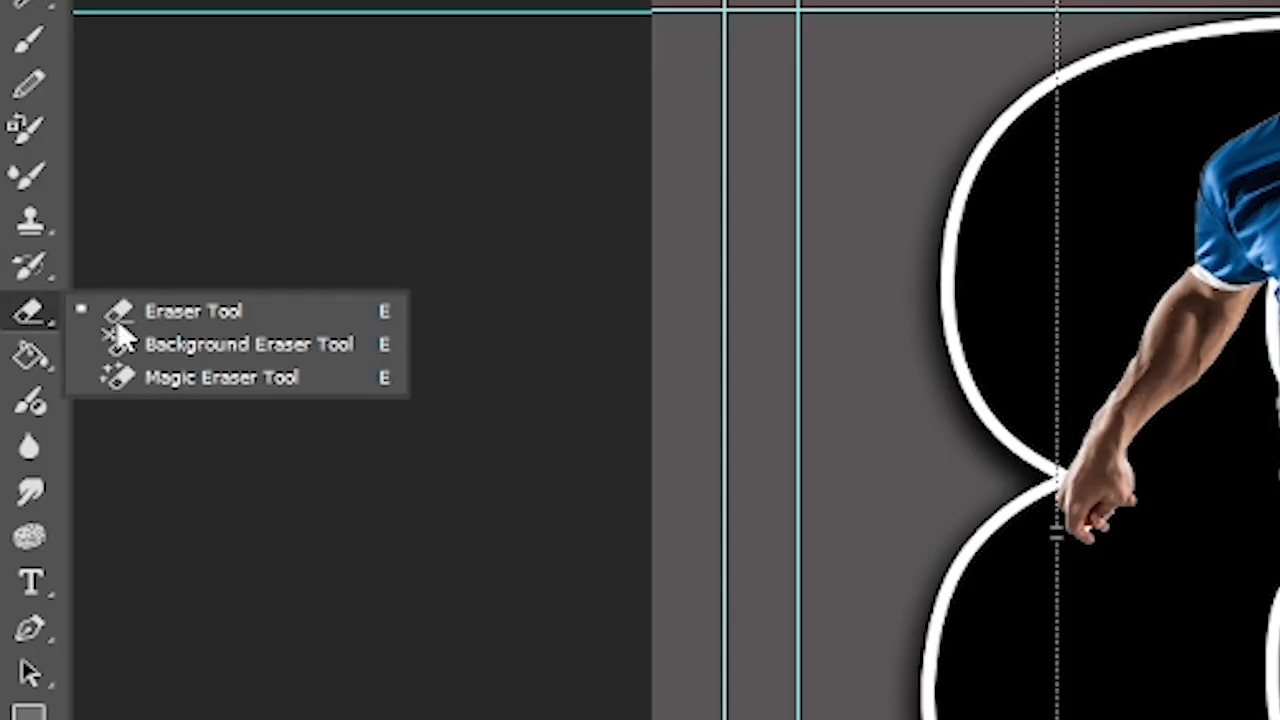
{"action": "left_click", "coordinate": [194, 311]}
{"action": "left_click", "coordinate": [106, 42]}
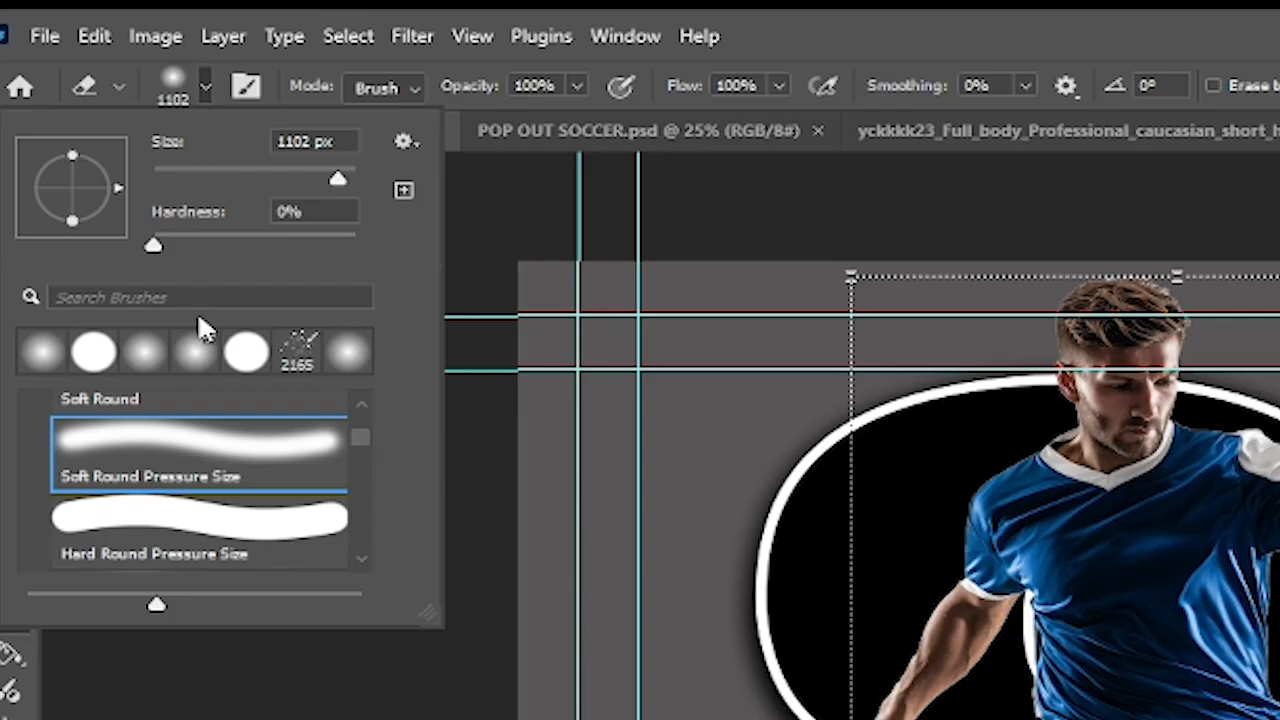
{"action": "left_click", "coordinate": [220, 518]}
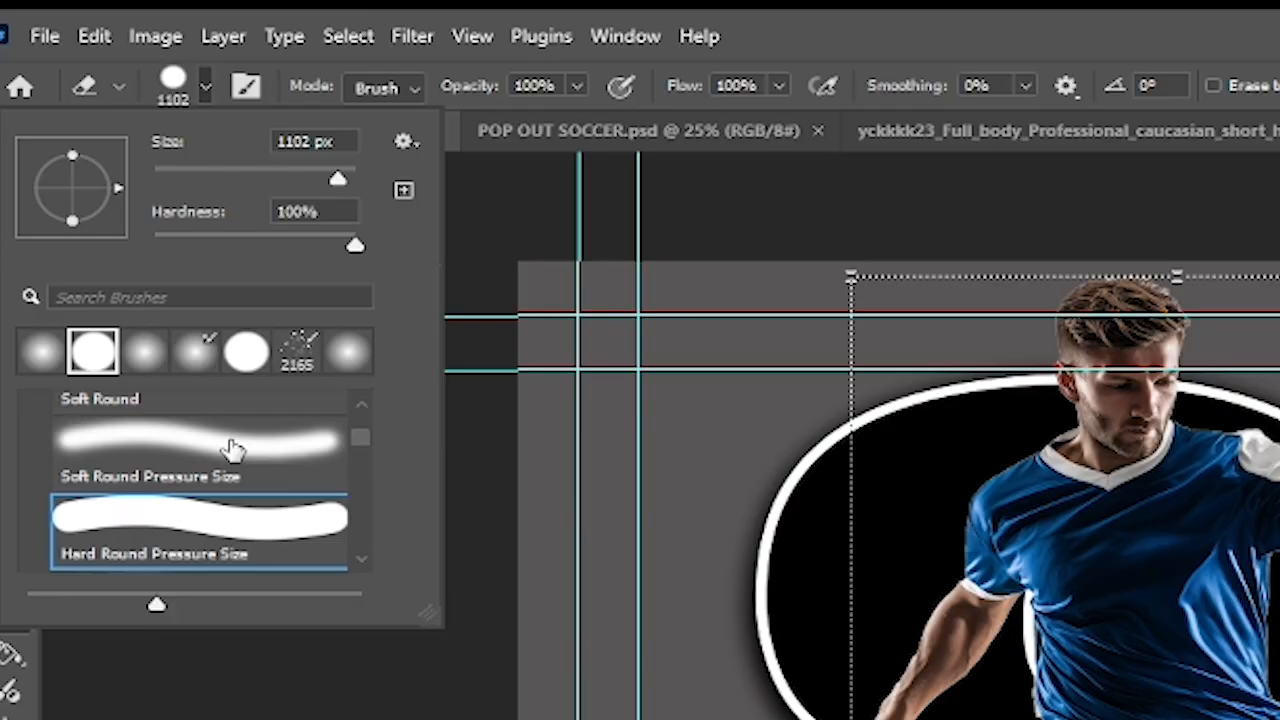
{"action": "left_click", "coordinate": [307, 169]}
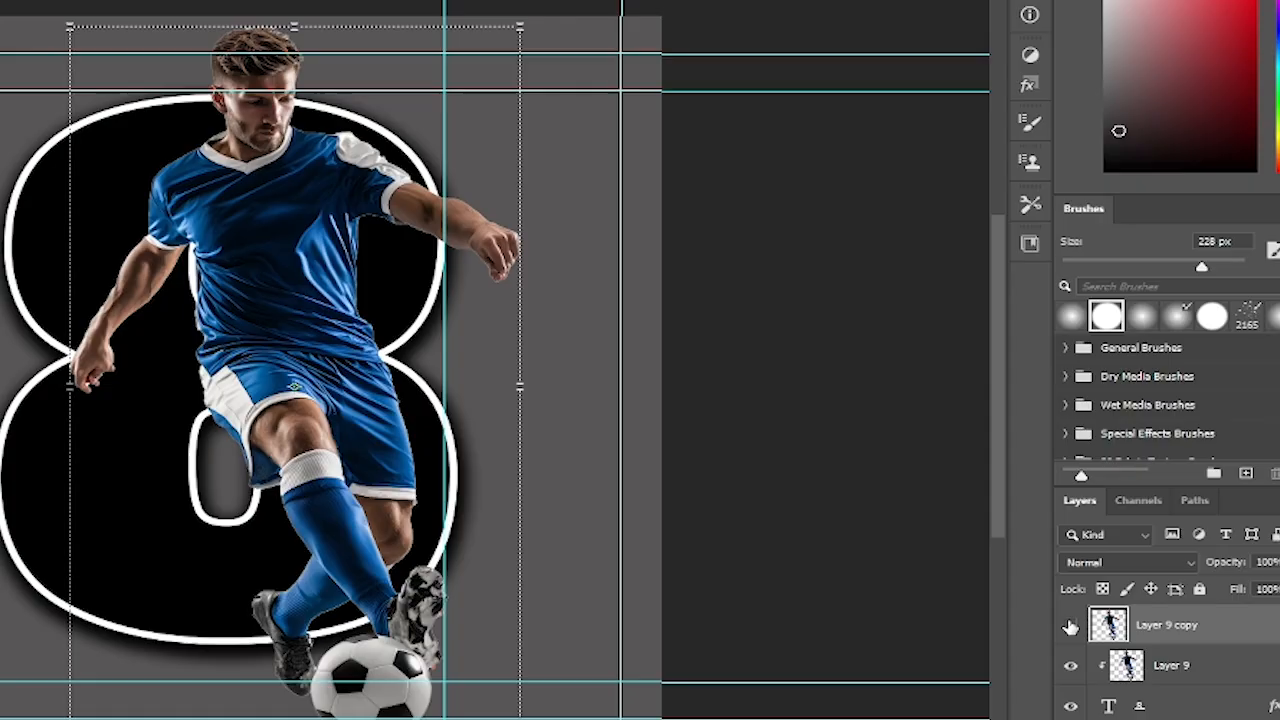
{"action": "left_click", "coordinate": [1070, 626]}
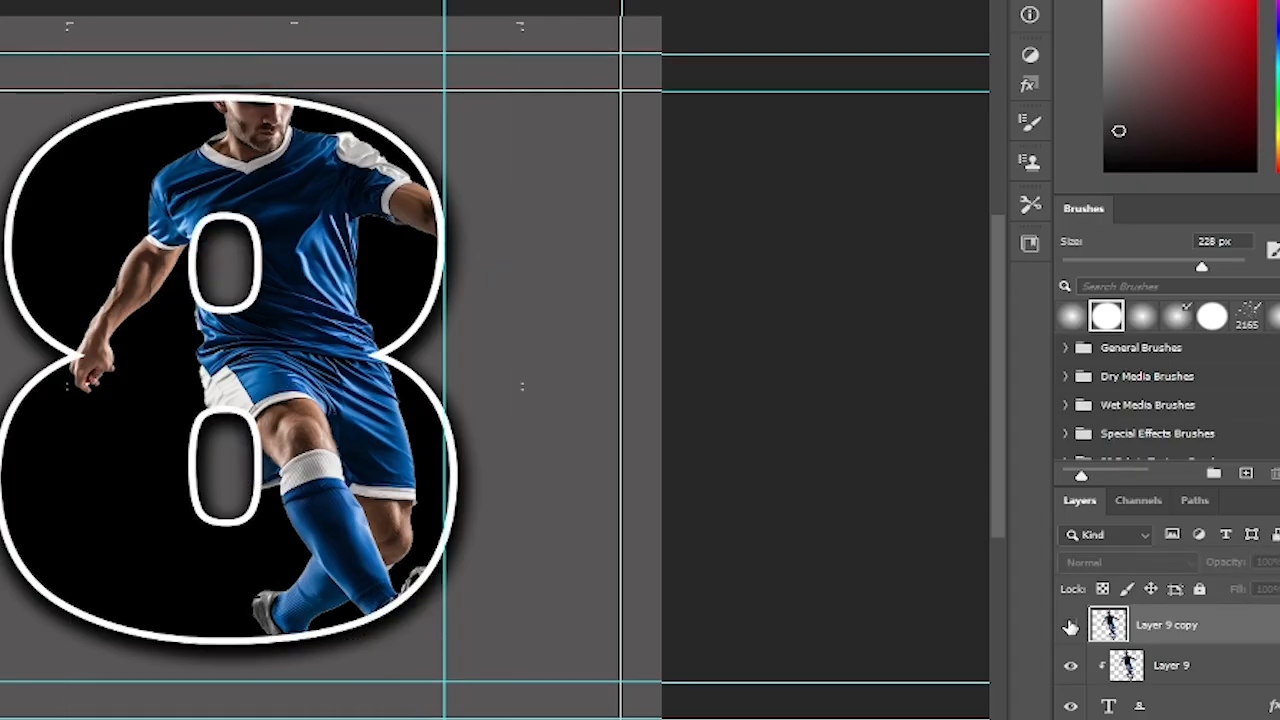
{"action": "left_click", "coordinate": [1070, 626]}
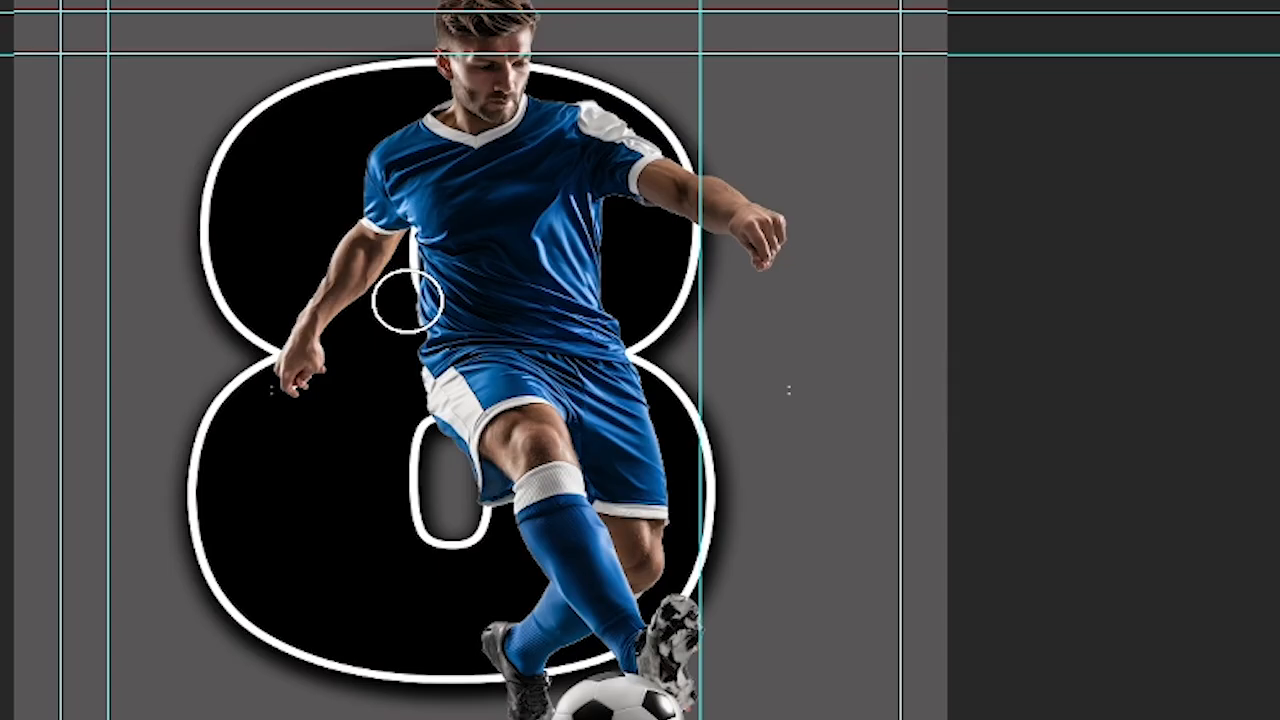
{"action": "left_click_drag", "start_coordinate": [493, 325], "coordinate": [513, 275]}
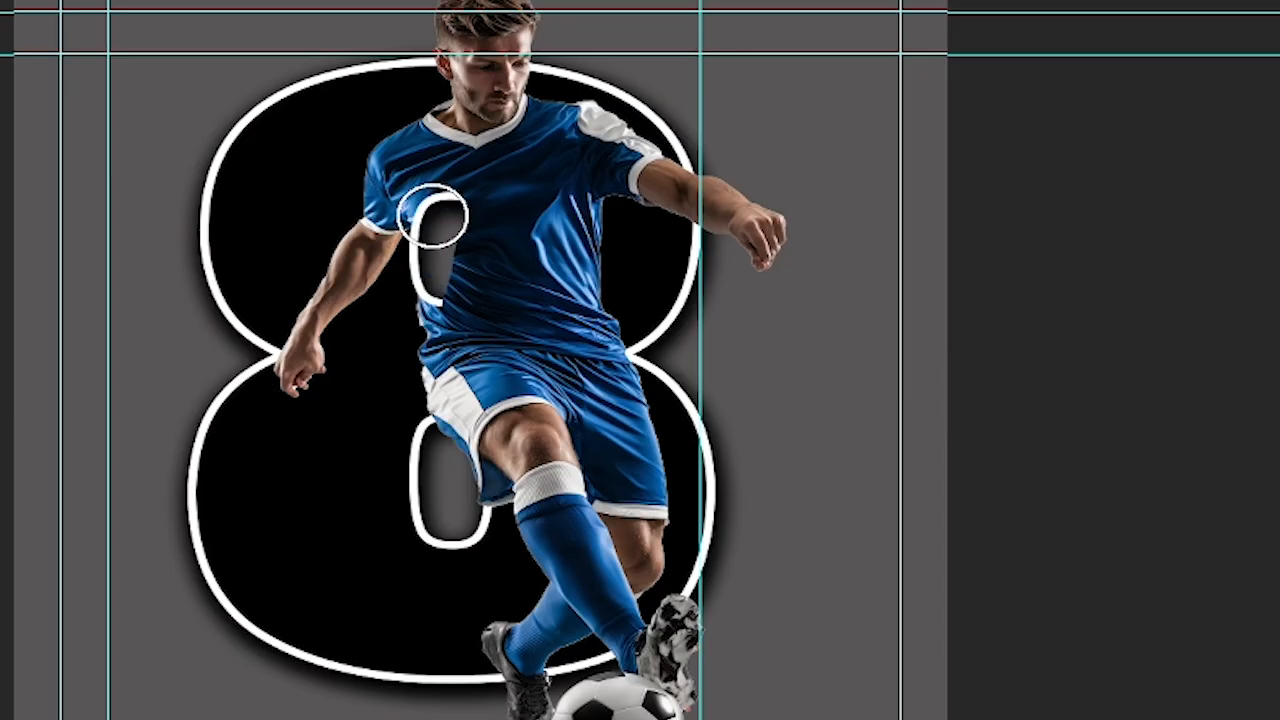
{"action": "mouse_move", "coordinate": [432, 215]}
{"action": "left_mouse_down"}
{"action": "mouse_move", "coordinate": [449, 229]}
{"action": "mouse_move", "coordinate": [451, 271]}
{"action": "mouse_move", "coordinate": [437, 286]}
{"action": "left_mouse_up"}
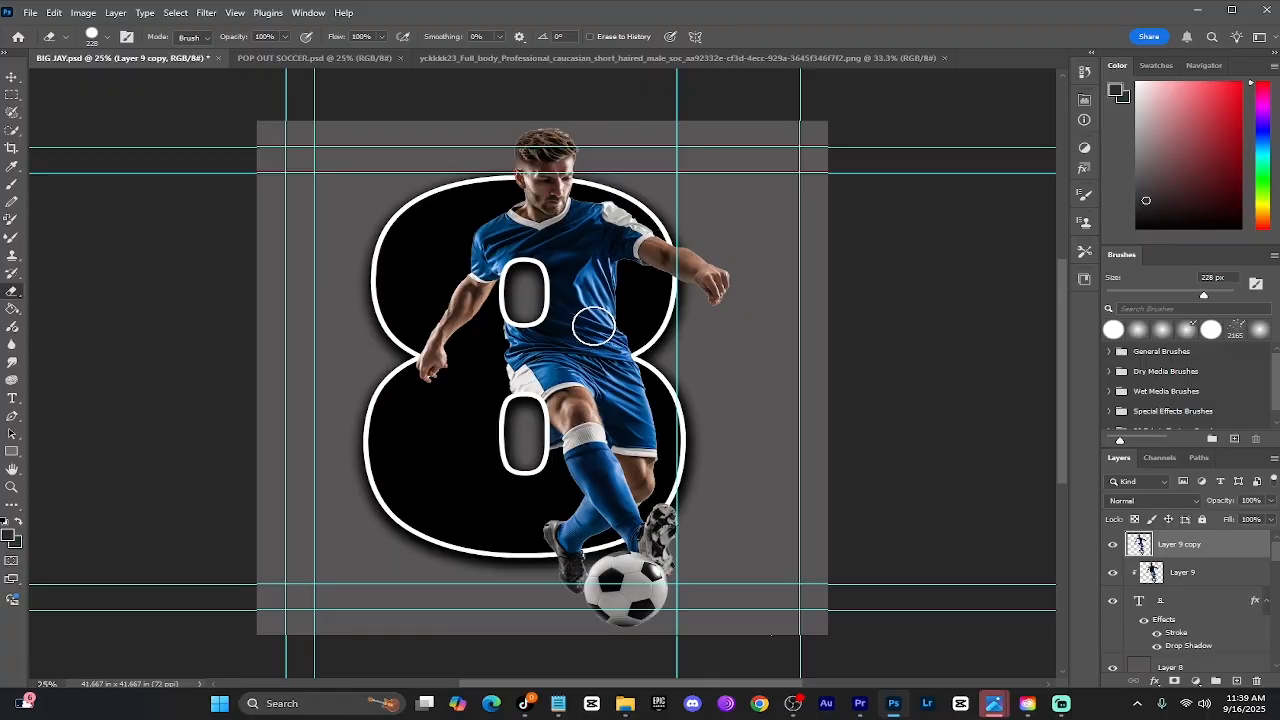
Add a Drop Shadow to Layer 9 copy and lower the shadow opacity to 23%
{"action": "left_click", "coordinate": [12, 77]}
{"action": "right_click", "coordinate": [1170, 543]}
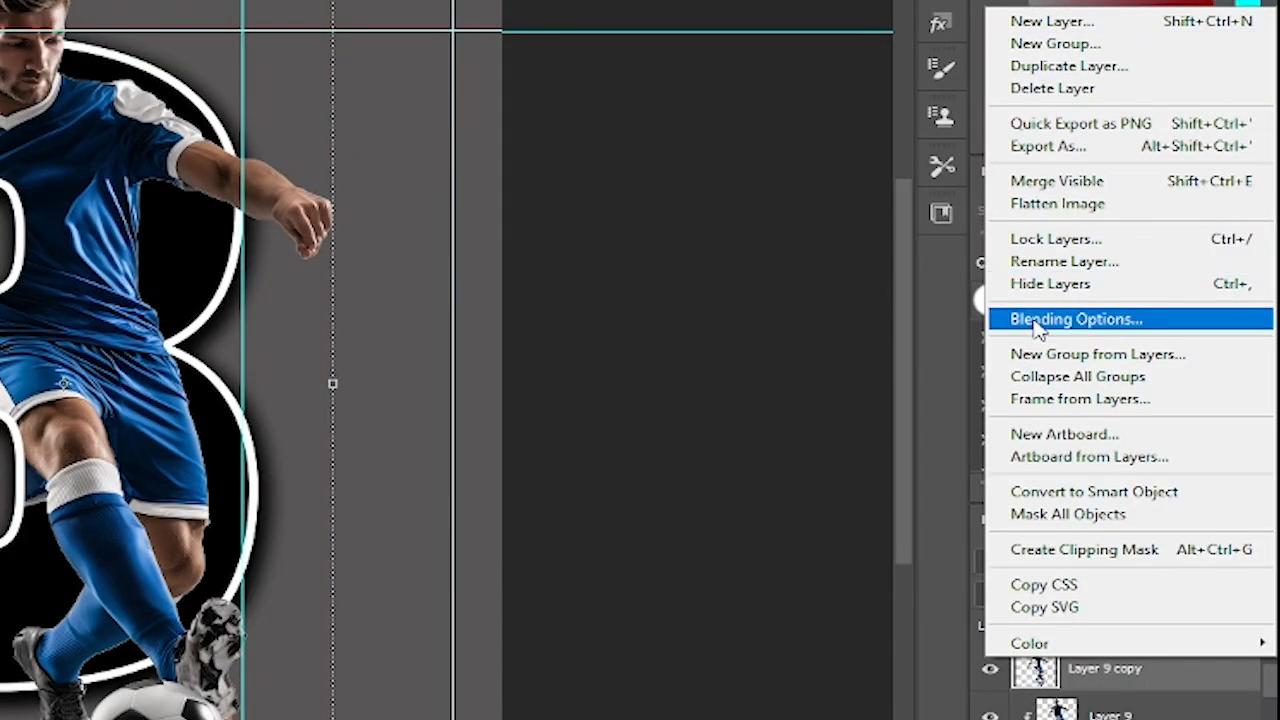
{"action": "left_click", "coordinate": [1036, 320]}
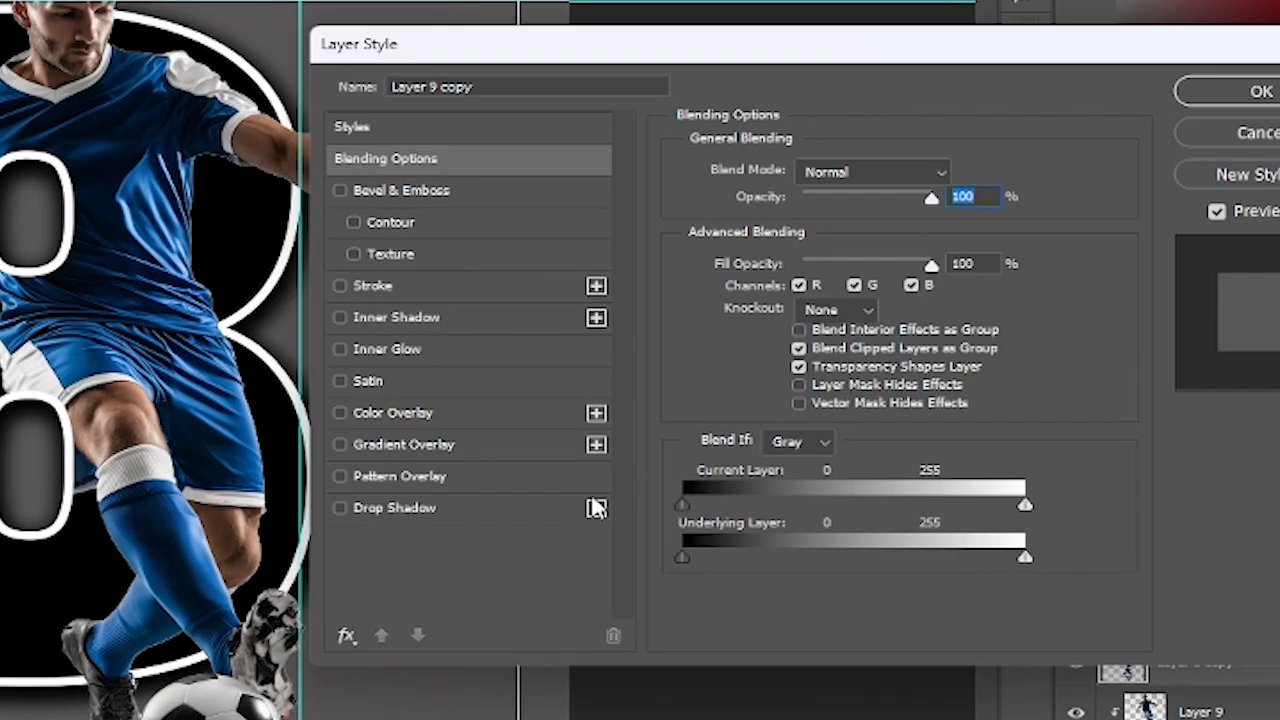
{"action": "left_click", "coordinate": [444, 512]}
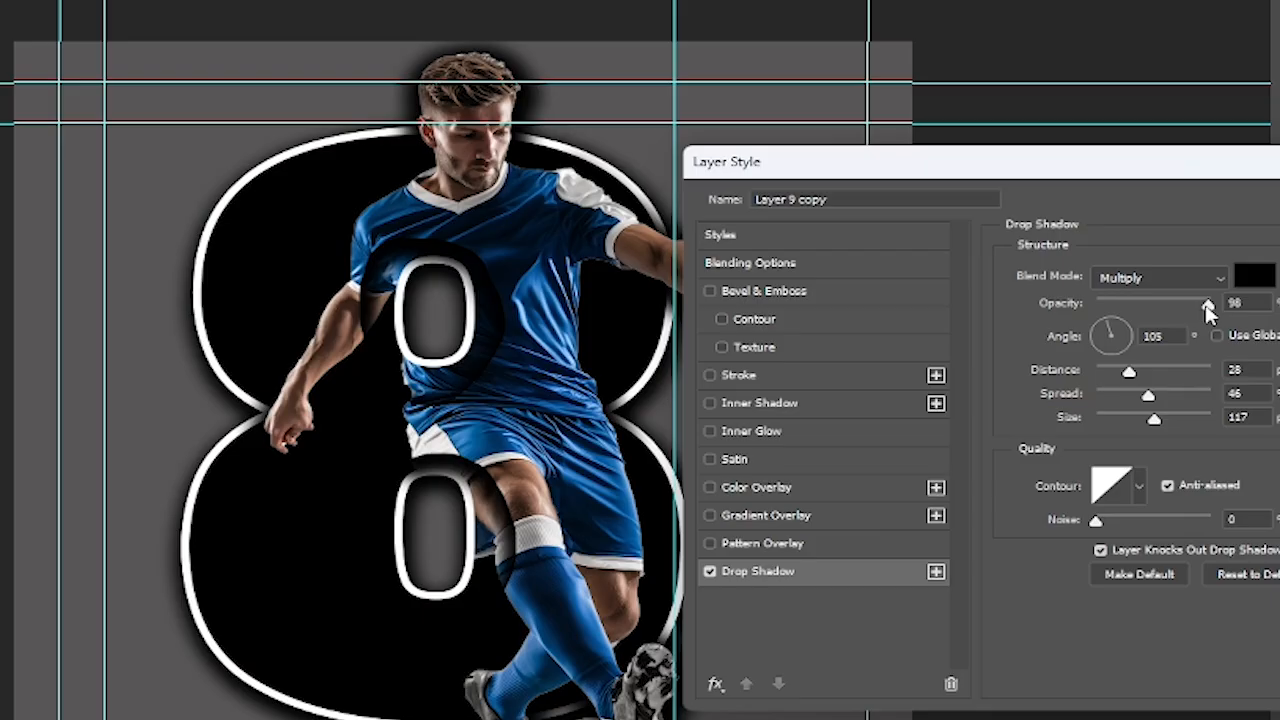
{"action": "left_click_drag", "start_coordinate": [904, 205], "coordinate": [851, 214]}
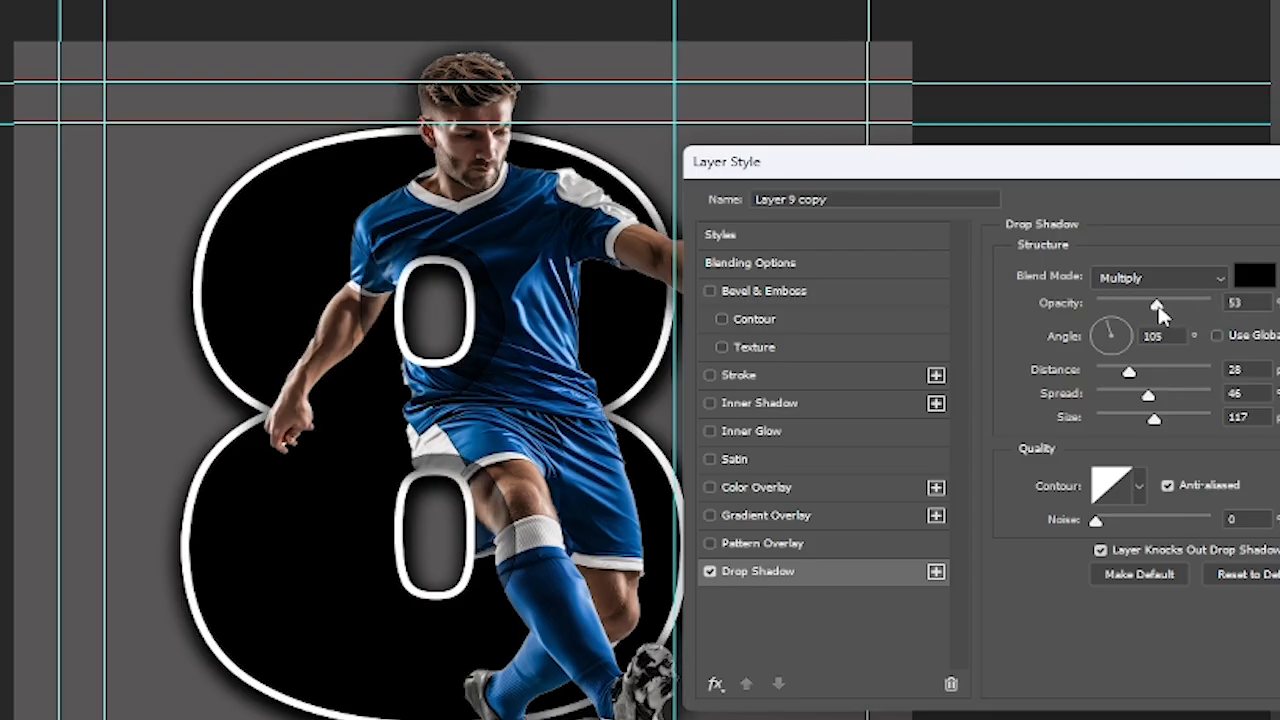
{"action": "left_click_drag", "start_coordinate": [1160, 312], "coordinate": [1128, 314]}
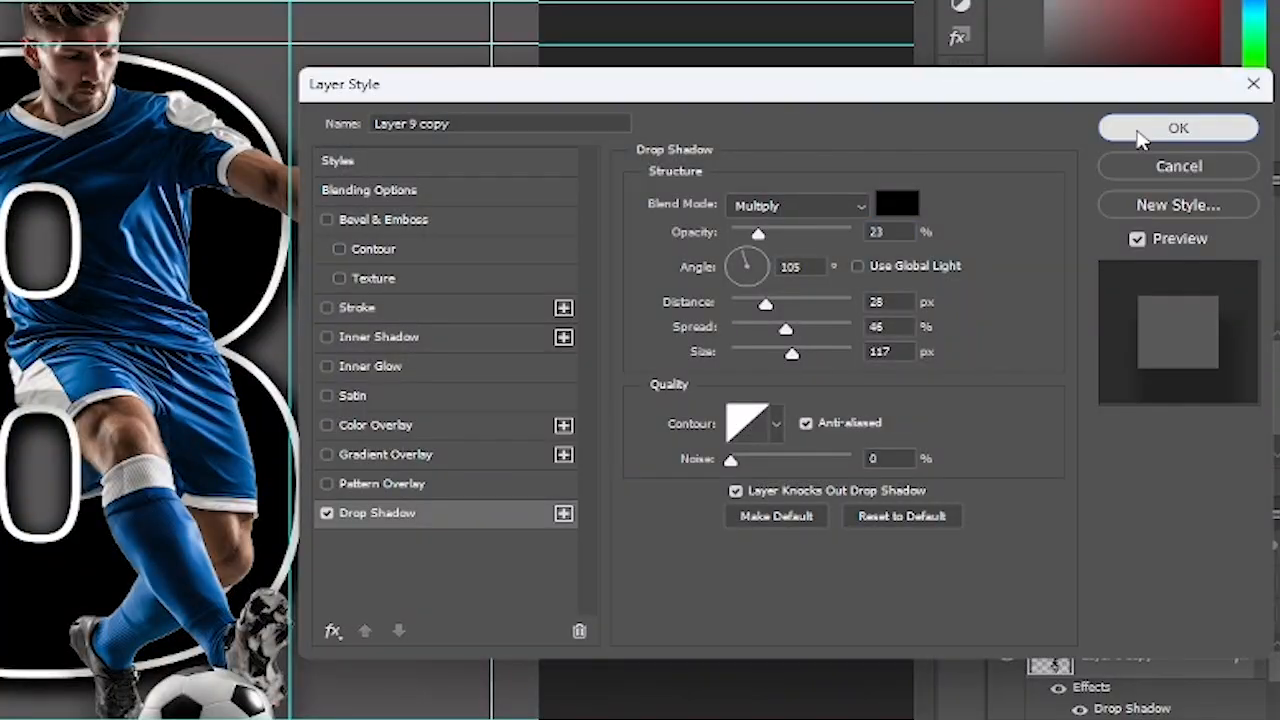
{"action": "left_click", "coordinate": [1140, 134]}
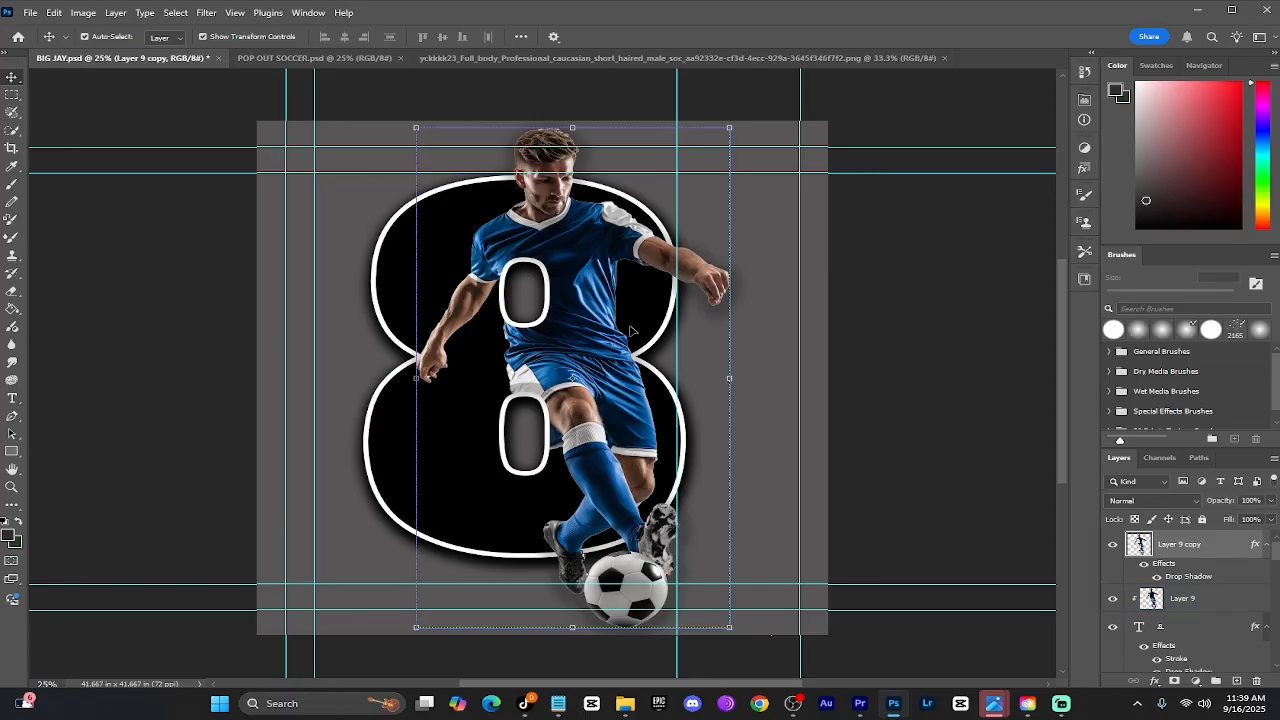
Switch to File Explorer's Downloads folder and drag the stadium image into BIG JAY.psd
{"action": "mouse_move", "coordinate": [621, 708]}
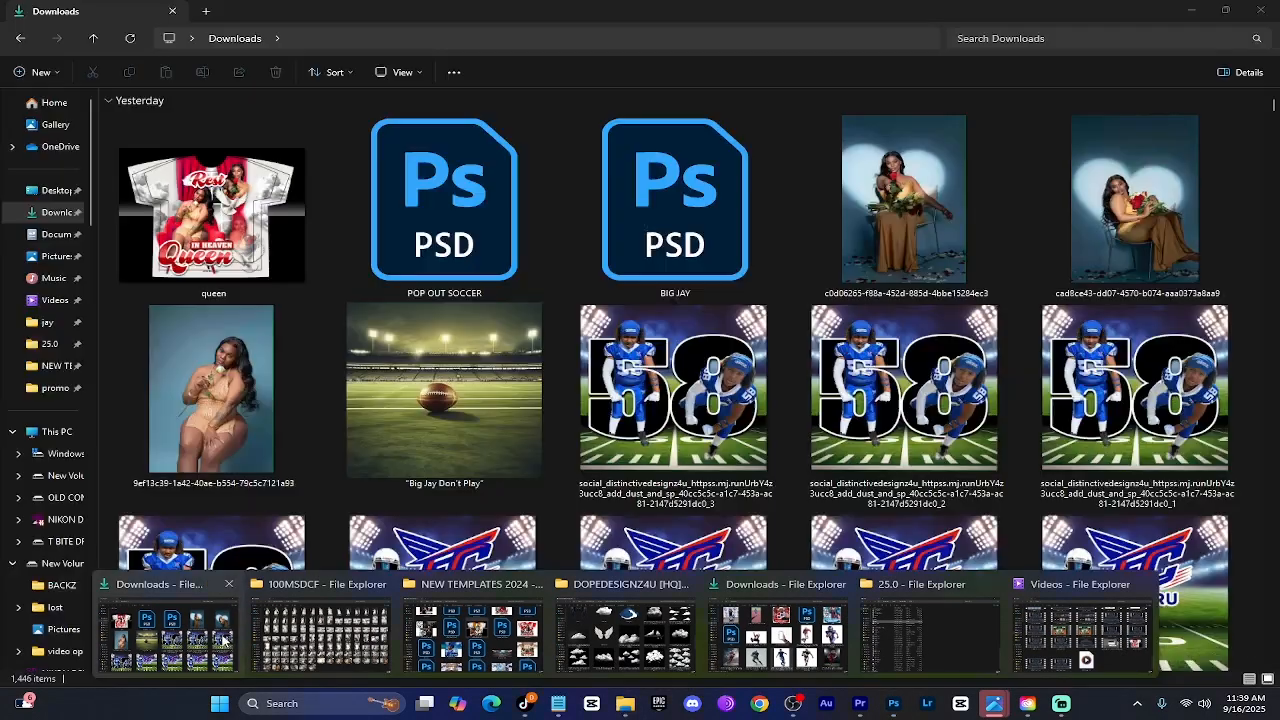
{"action": "left_click", "coordinate": [168, 630]}
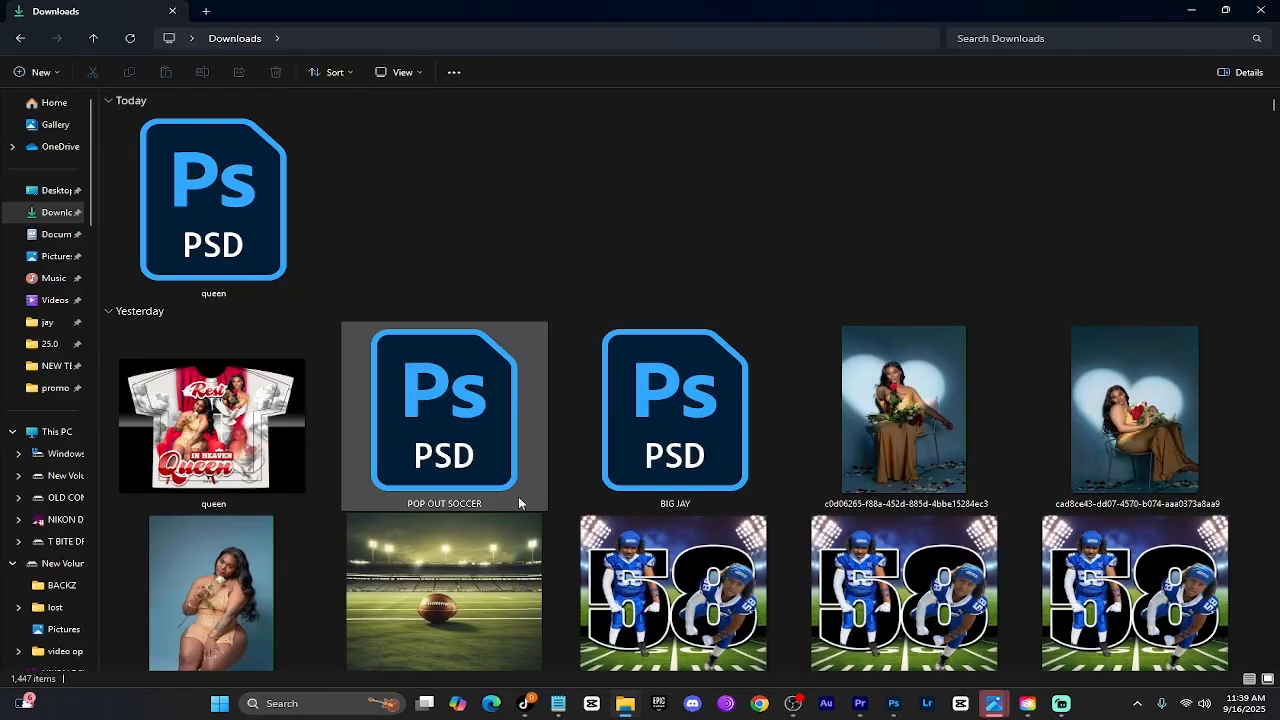
{"action": "scroll", "coordinate": [483, 524], "scroll_direction": "down", "scroll_amount": 5}
{"action": "left_click_drag", "start_coordinate": [712, 230], "coordinate": [705, 466]}
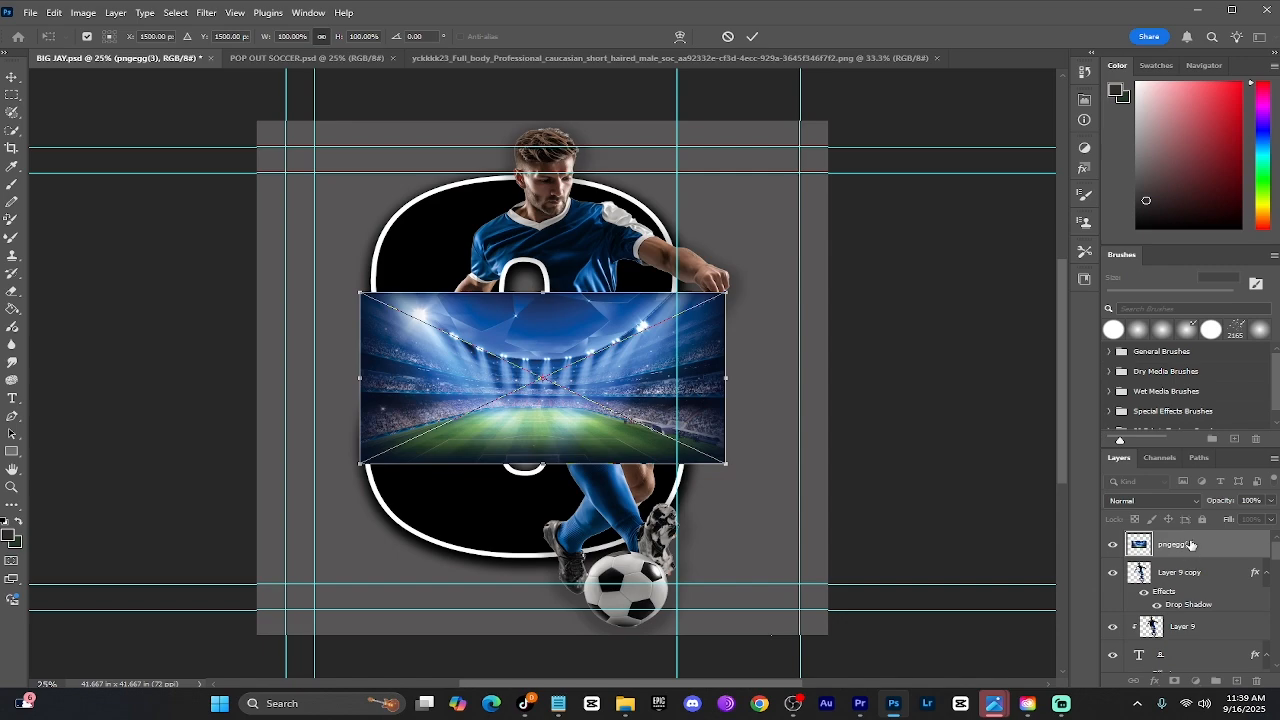